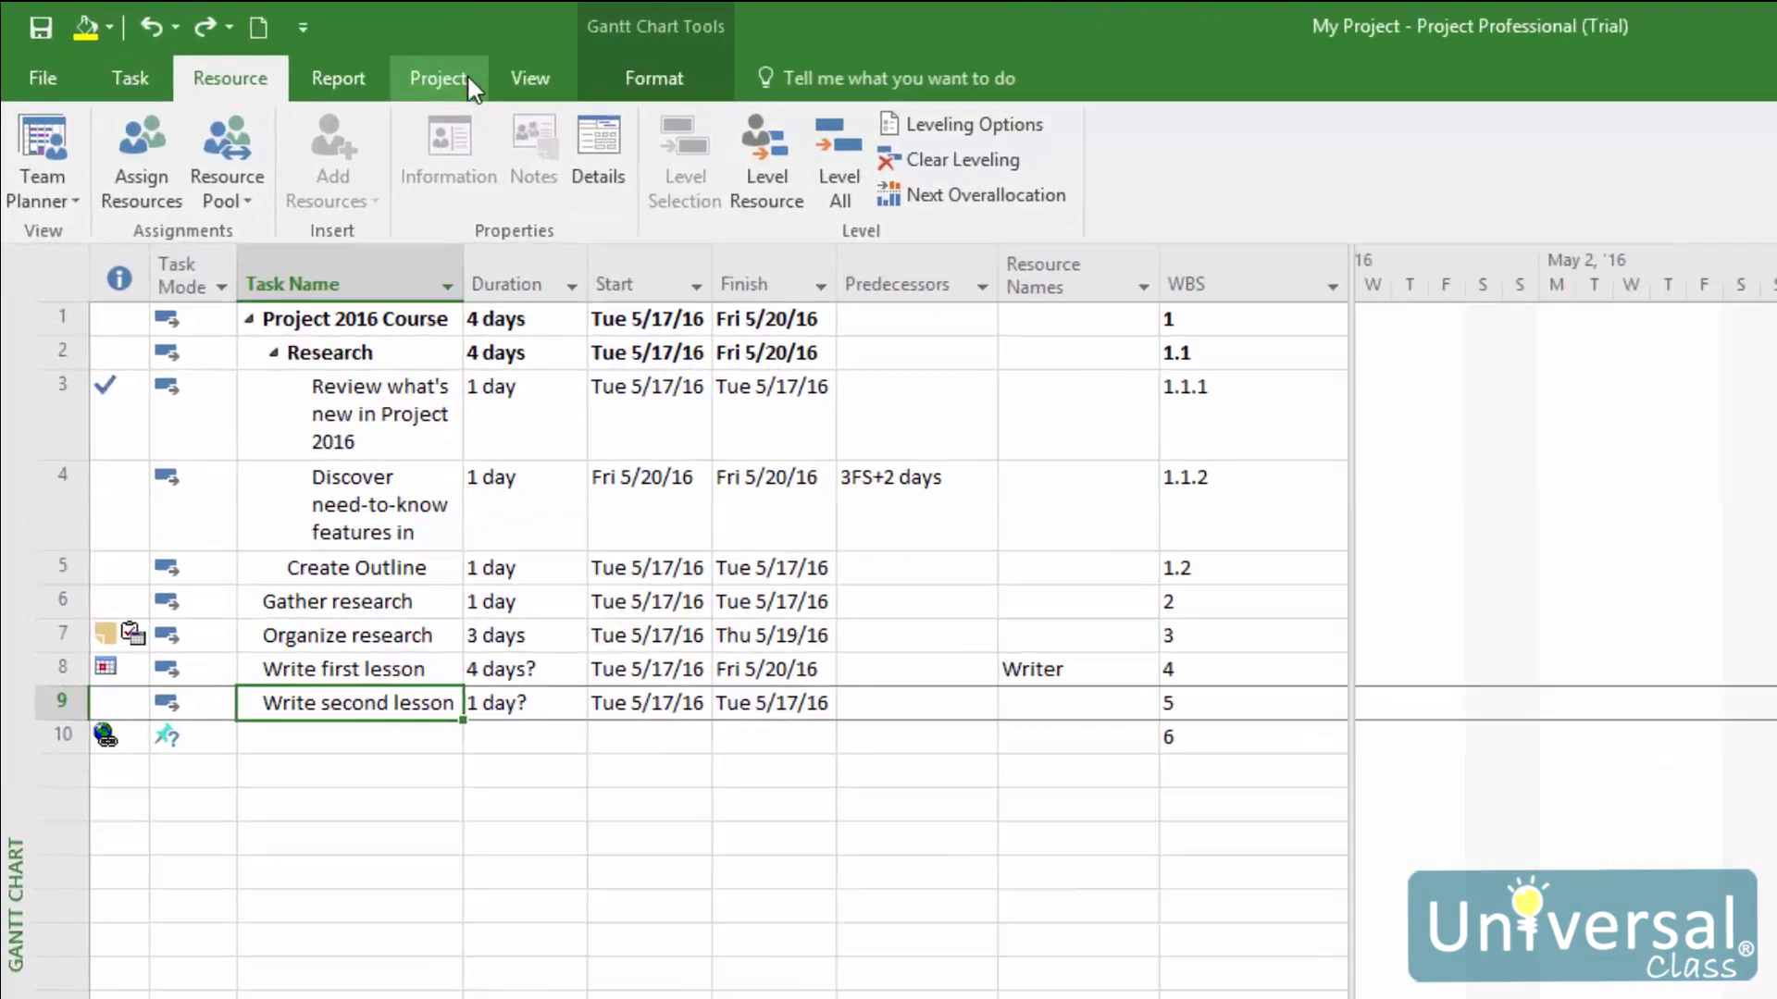
- Set the project status date to Thu 5/19/16 from the Status Date calendar
{"action": "left_click", "coordinate": [467, 79]}
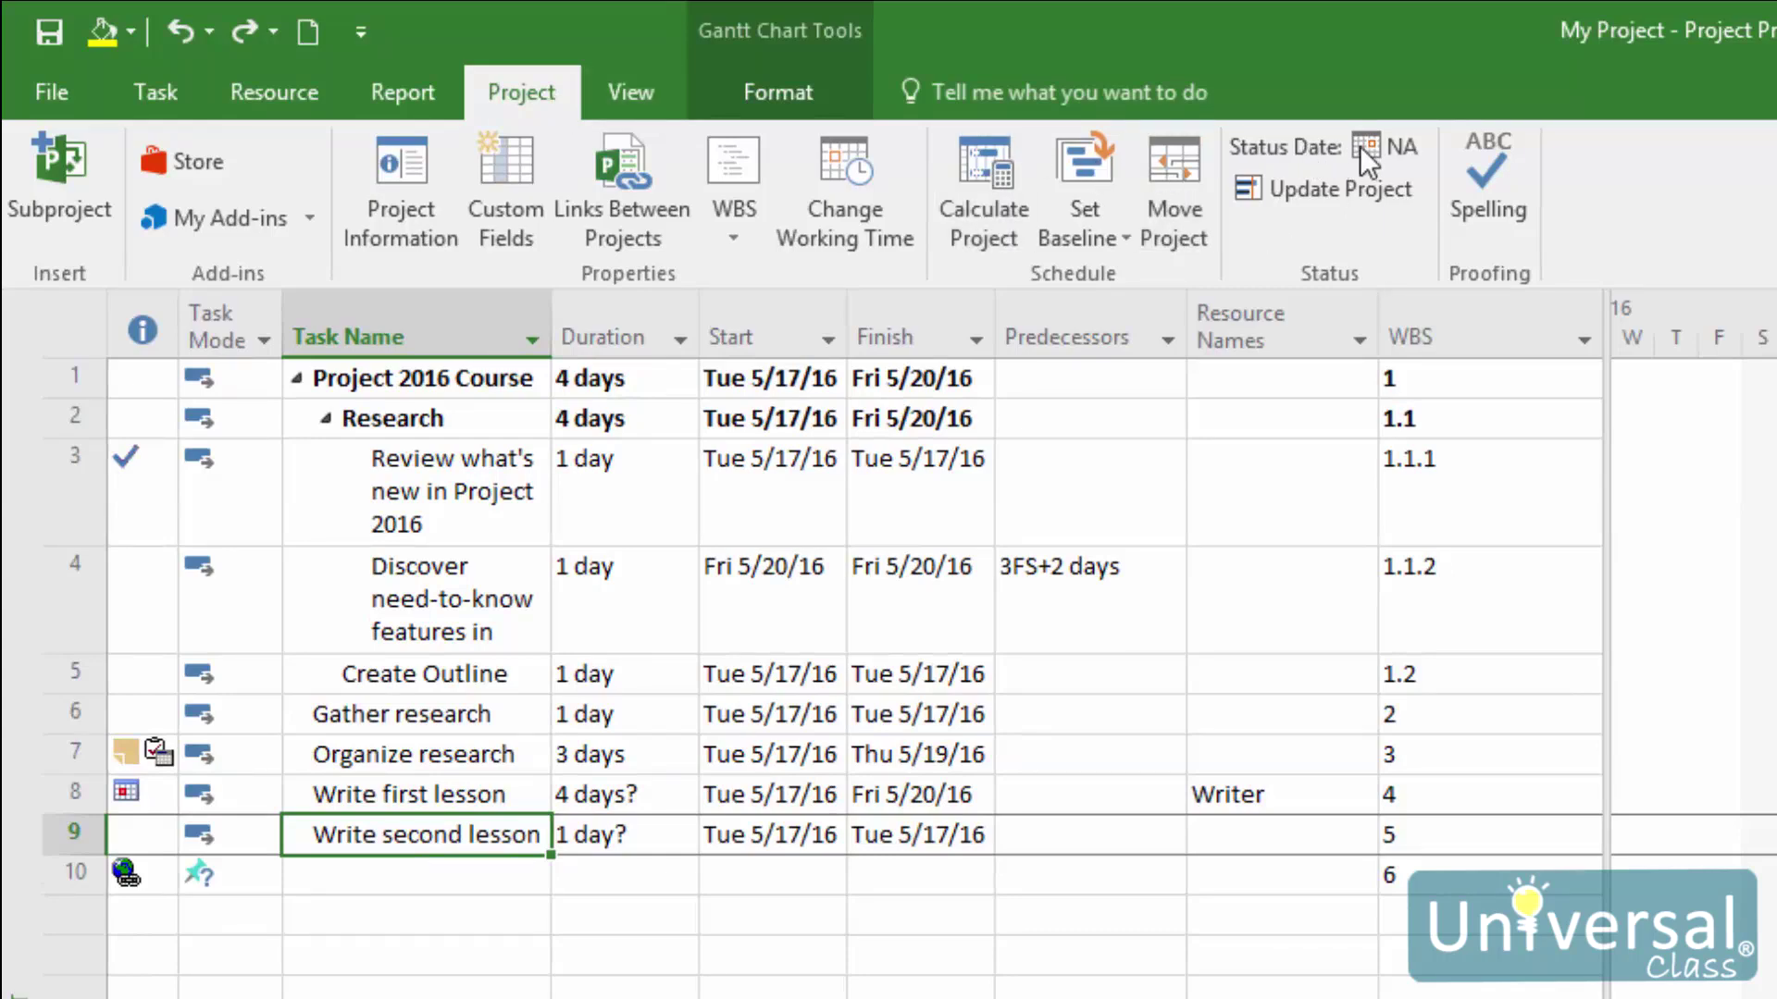
{"action": "left_click", "coordinate": [1397, 147]}
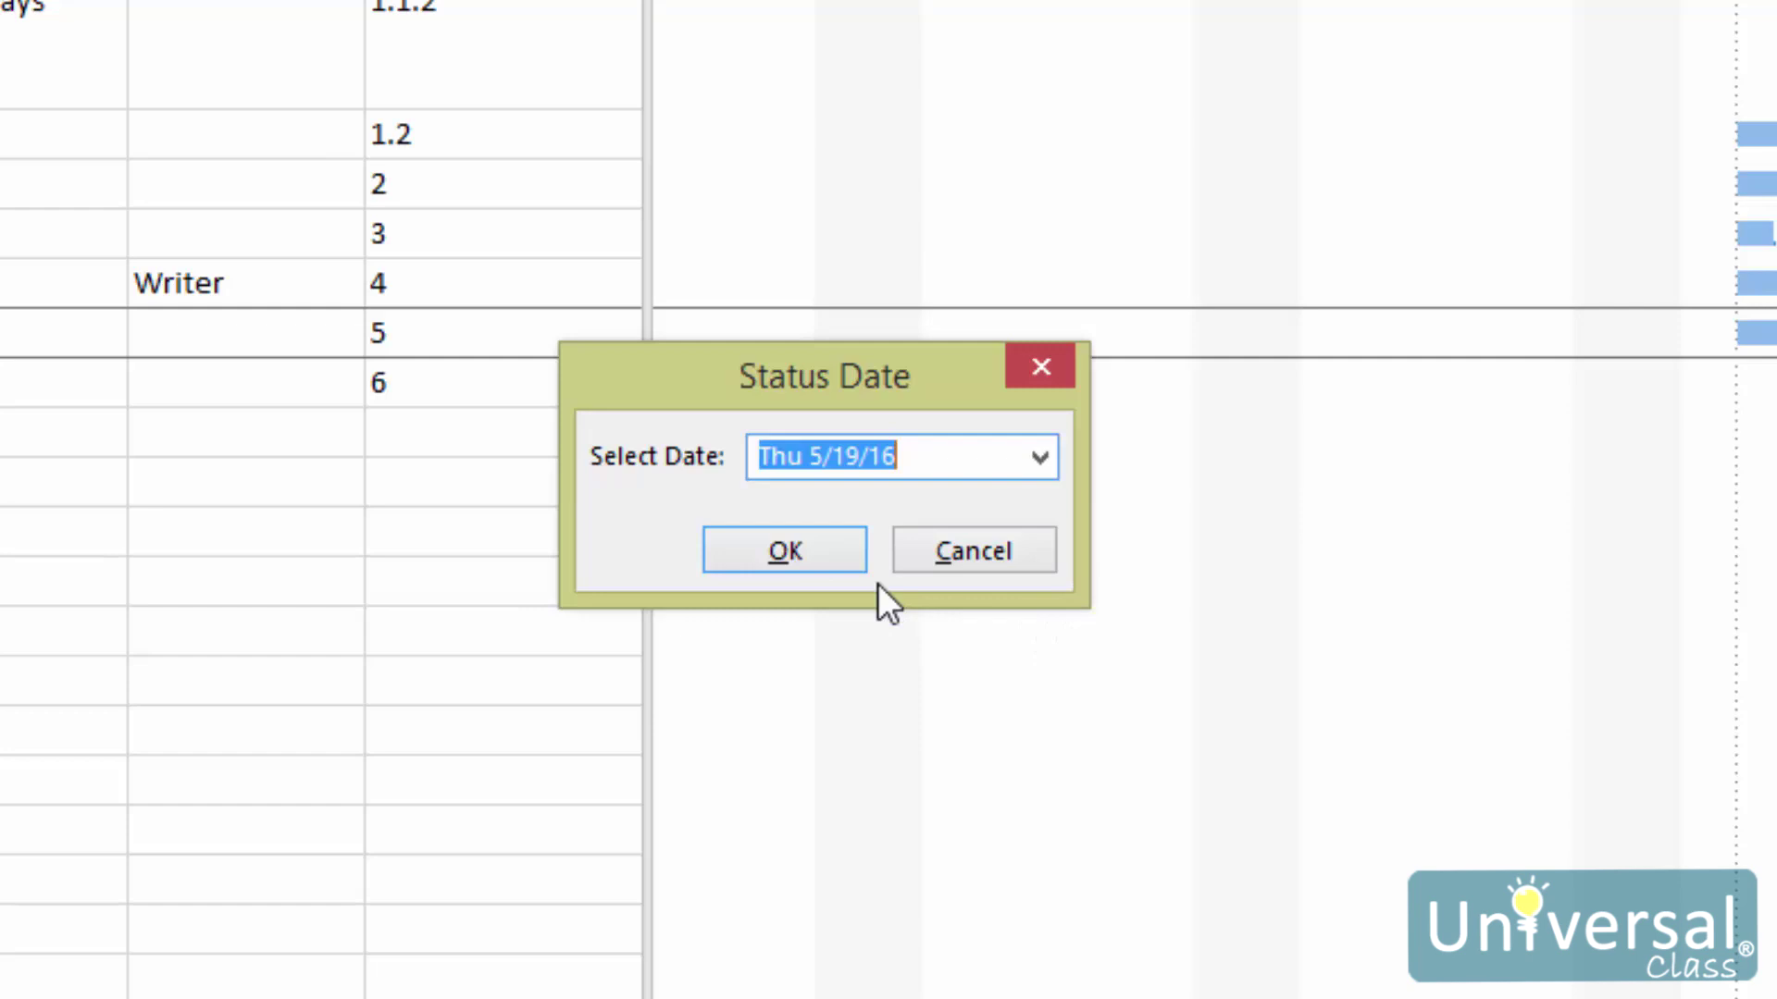
{"action": "left_click", "coordinate": [768, 546]}
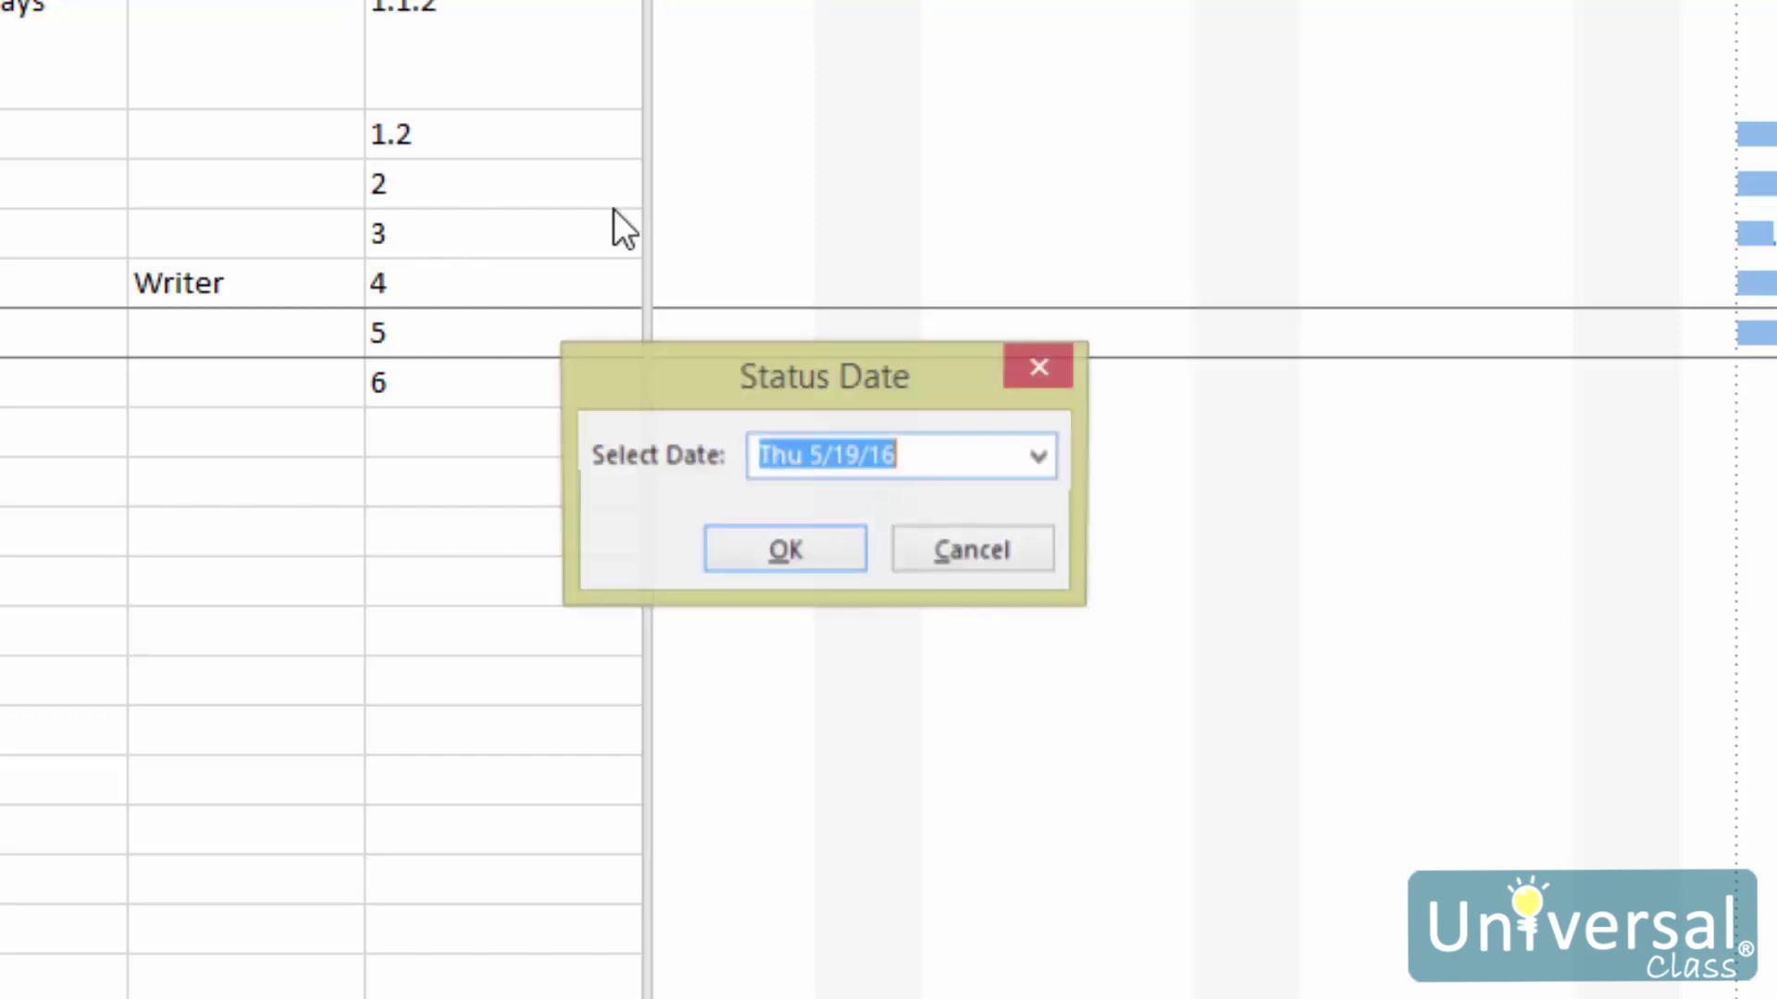
{"action": "left_click", "coordinate": [1040, 457]}
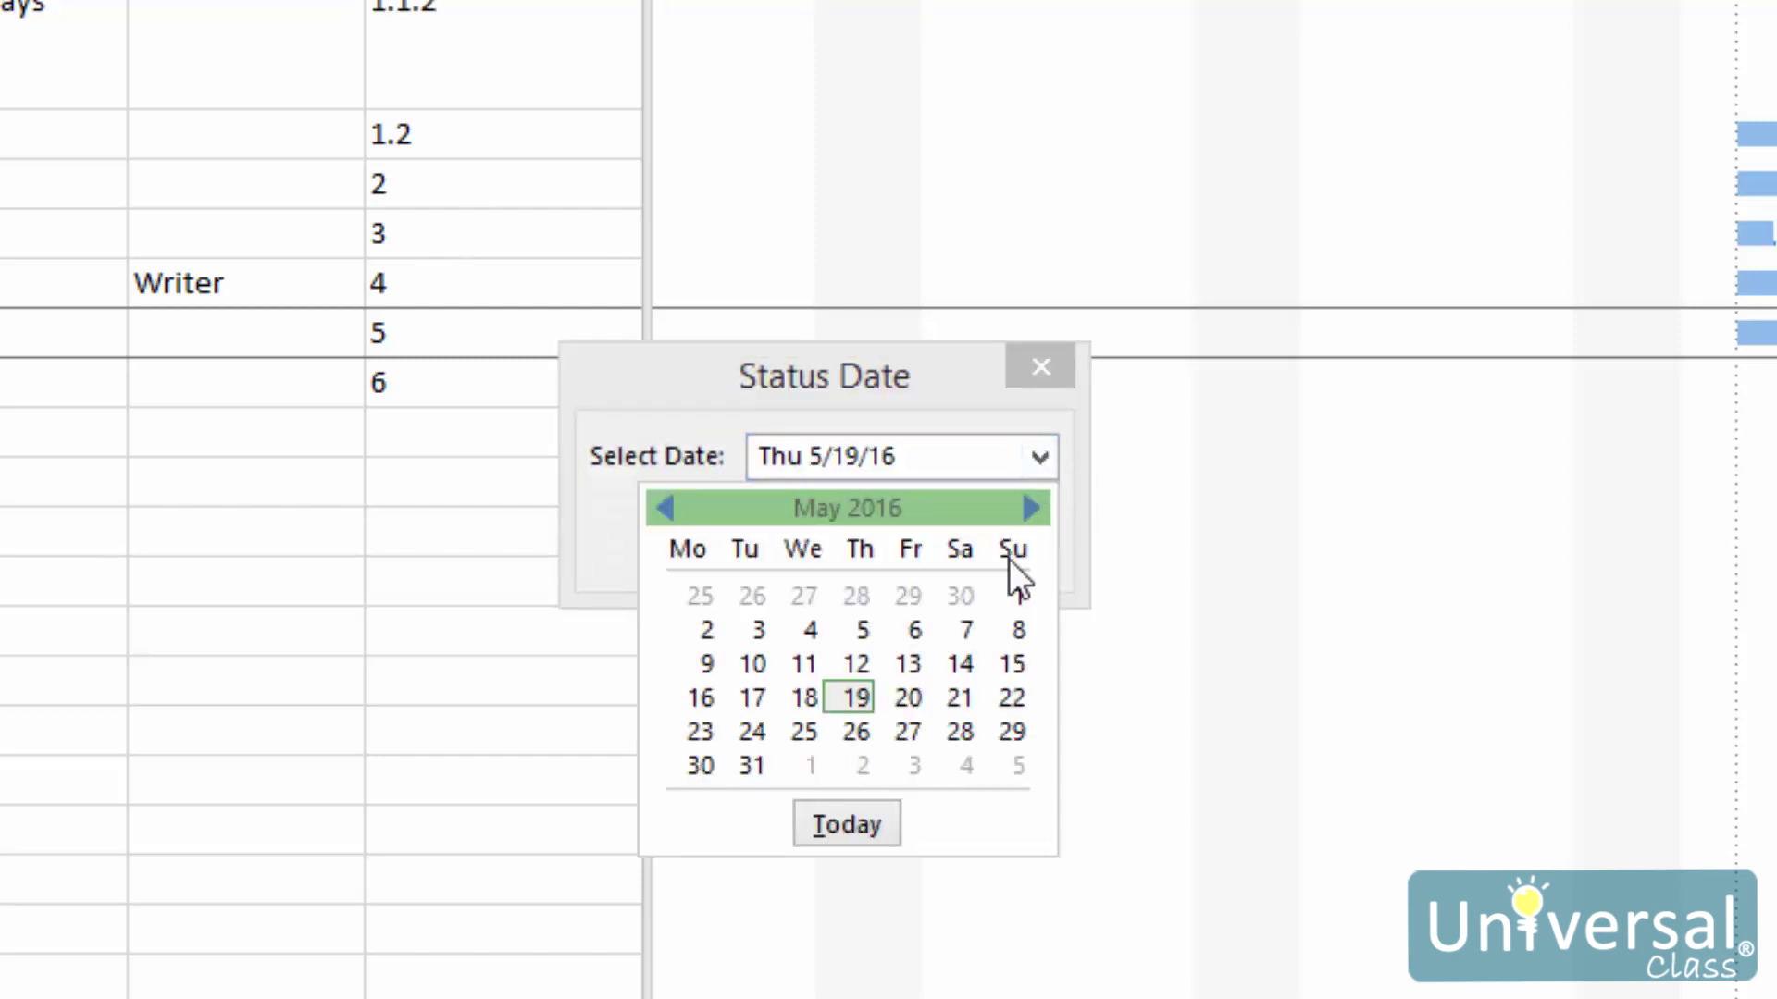
{"action": "left_click", "coordinate": [848, 697]}
{"action": "left_click", "coordinate": [768, 559]}
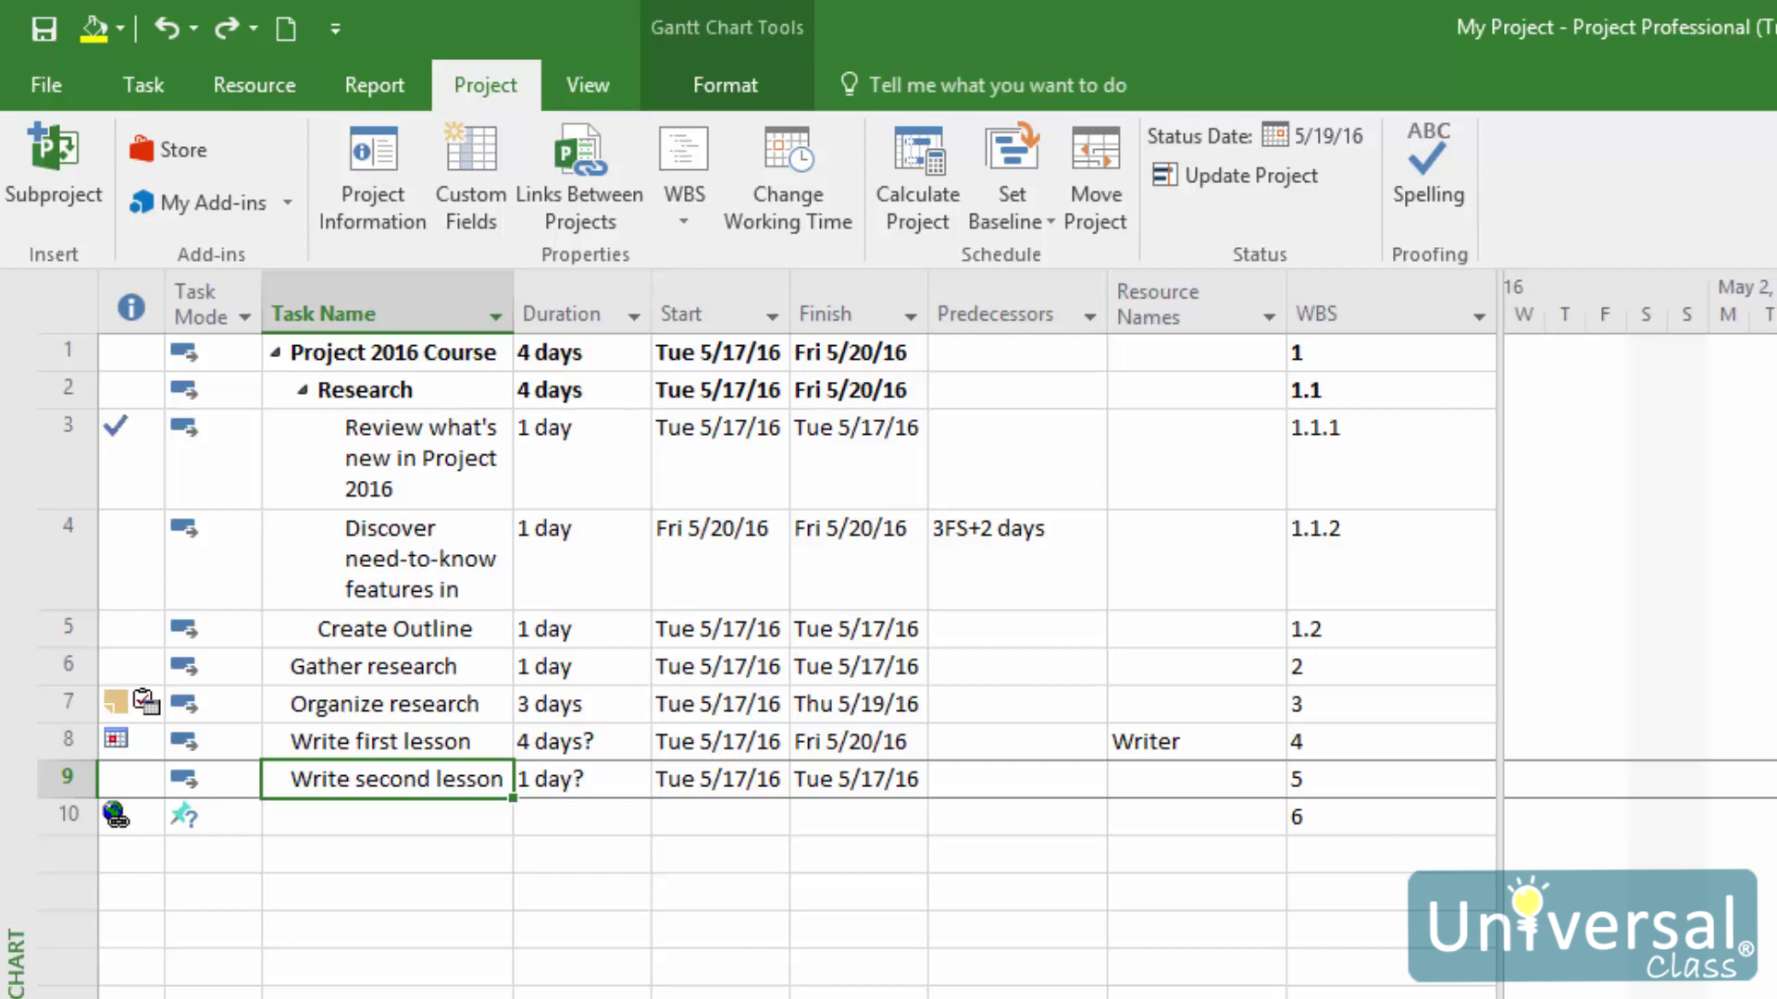
- Select the Write first lesson and Write second lesson rows and mark both on track
{"action": "key", "text": "Up"}
{"action": "left_click_drag", "start_coordinate": [65, 745], "coordinate": [65, 779]}
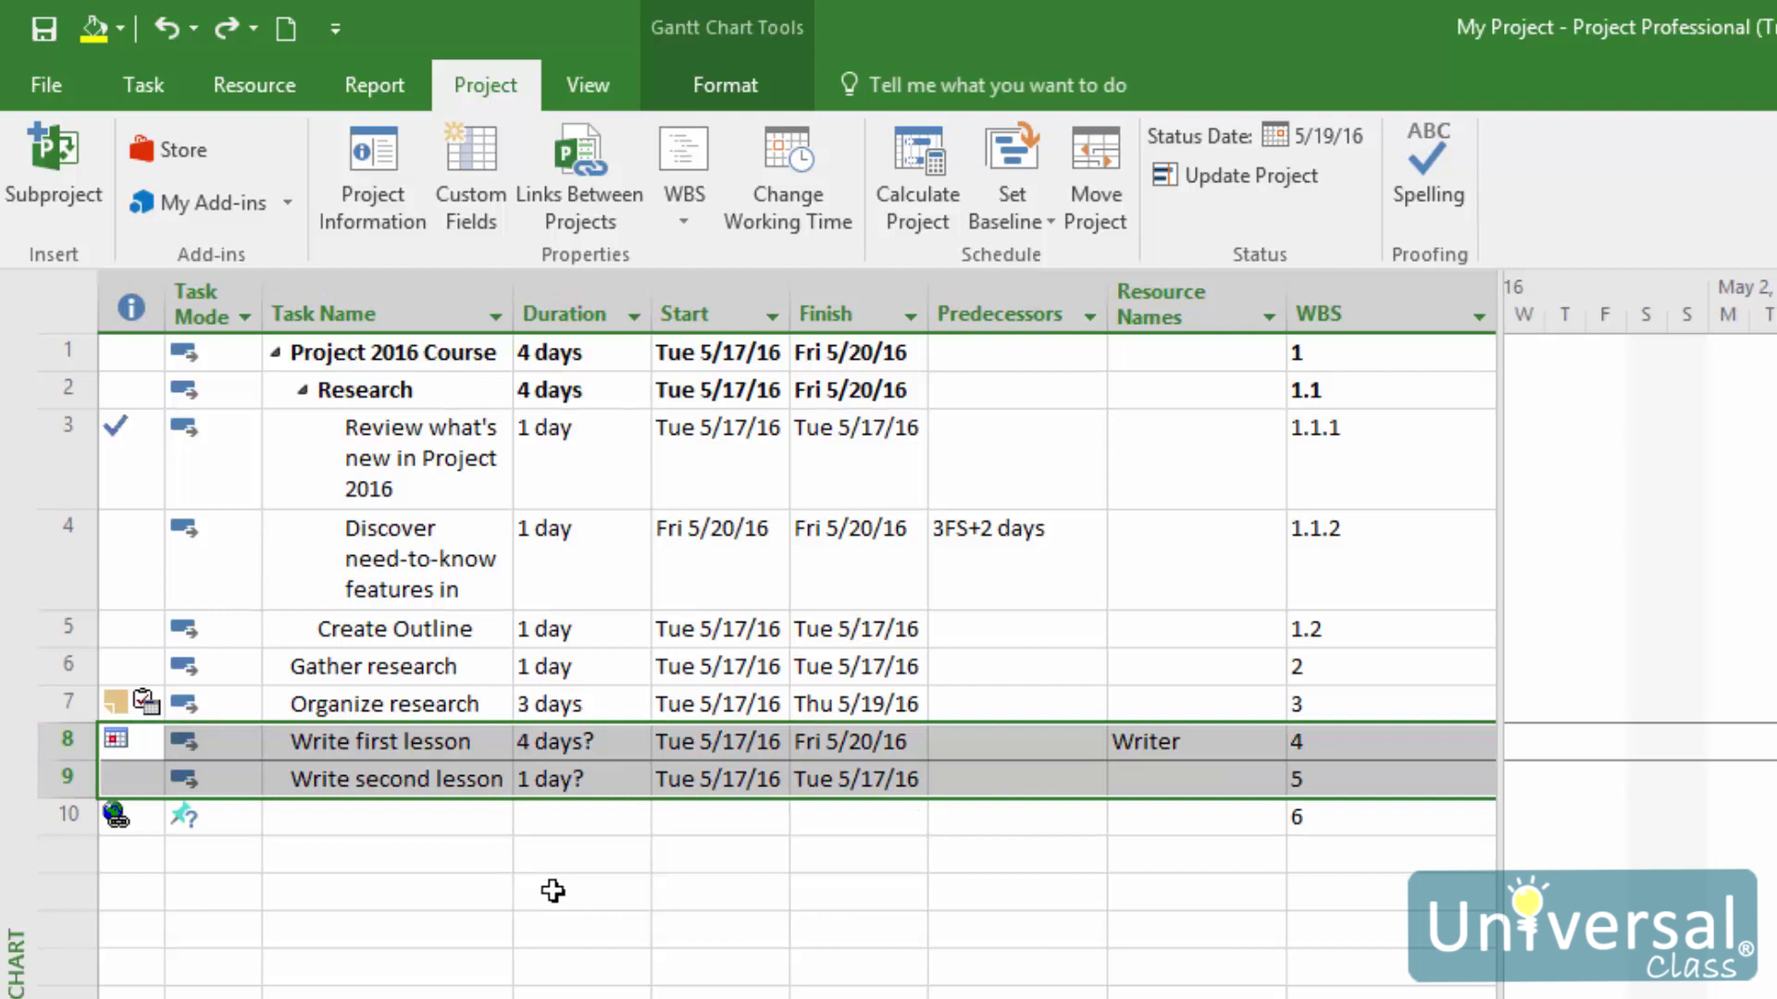
{"action": "left_click", "coordinate": [139, 83]}
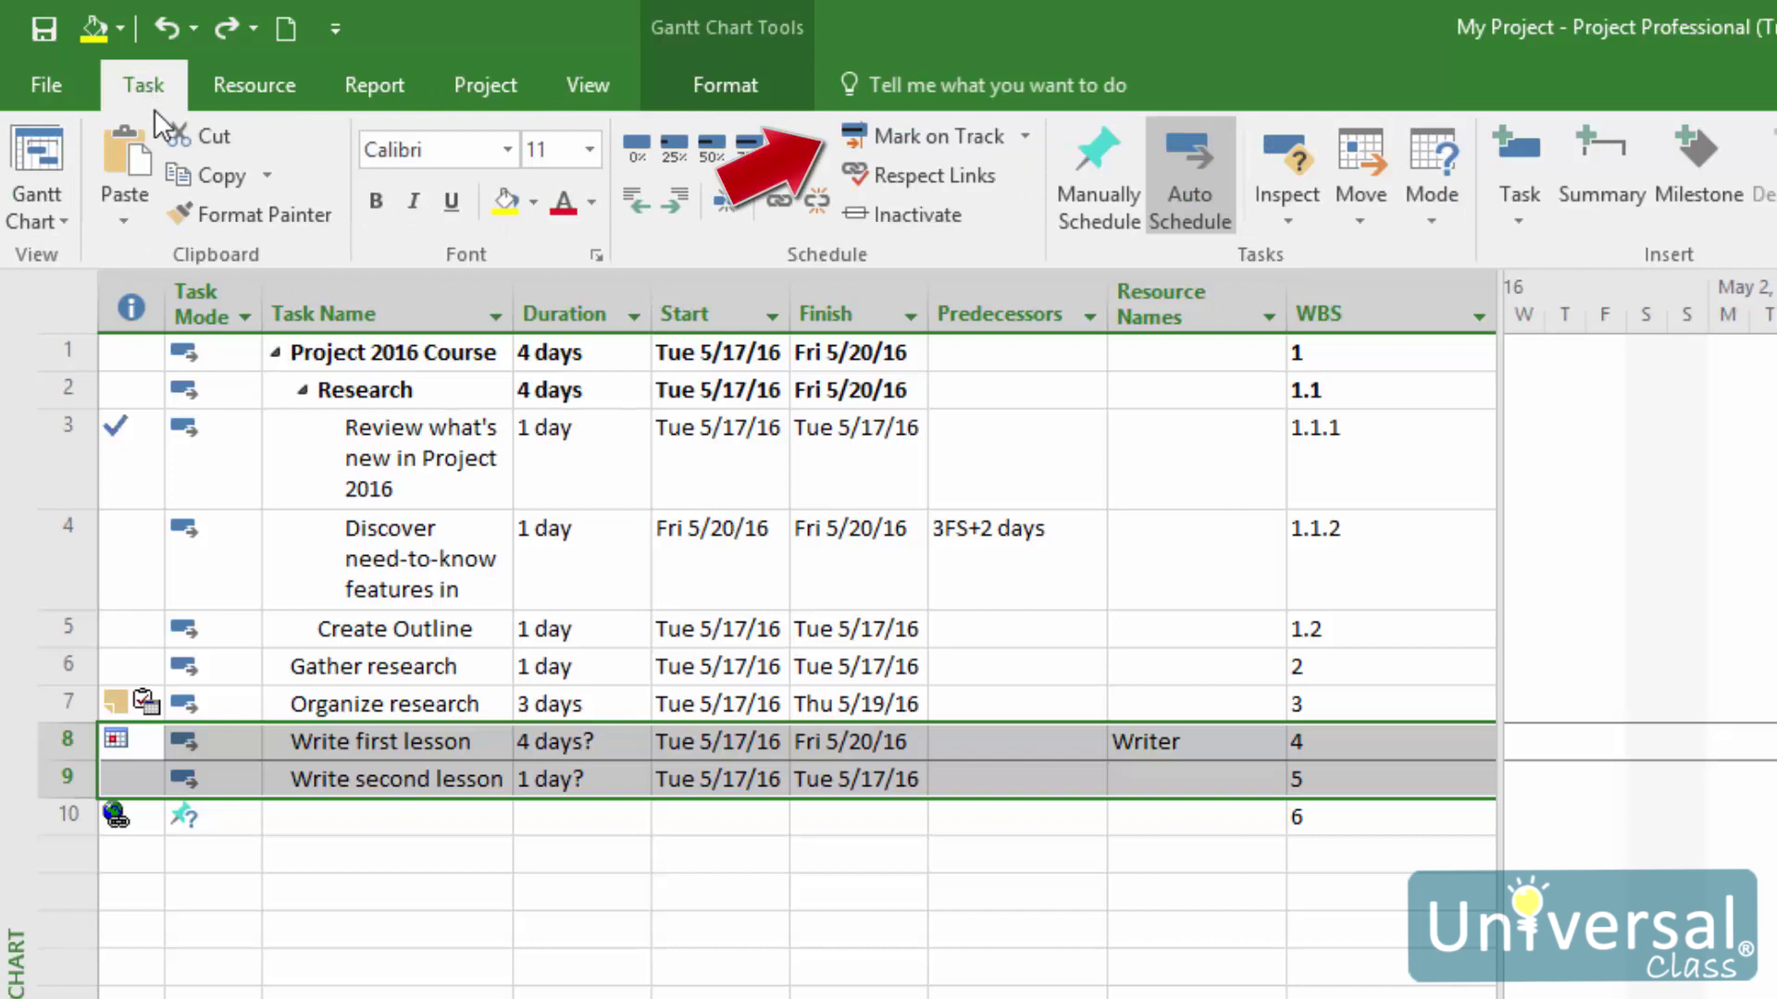
{"action": "left_click", "coordinate": [973, 135]}
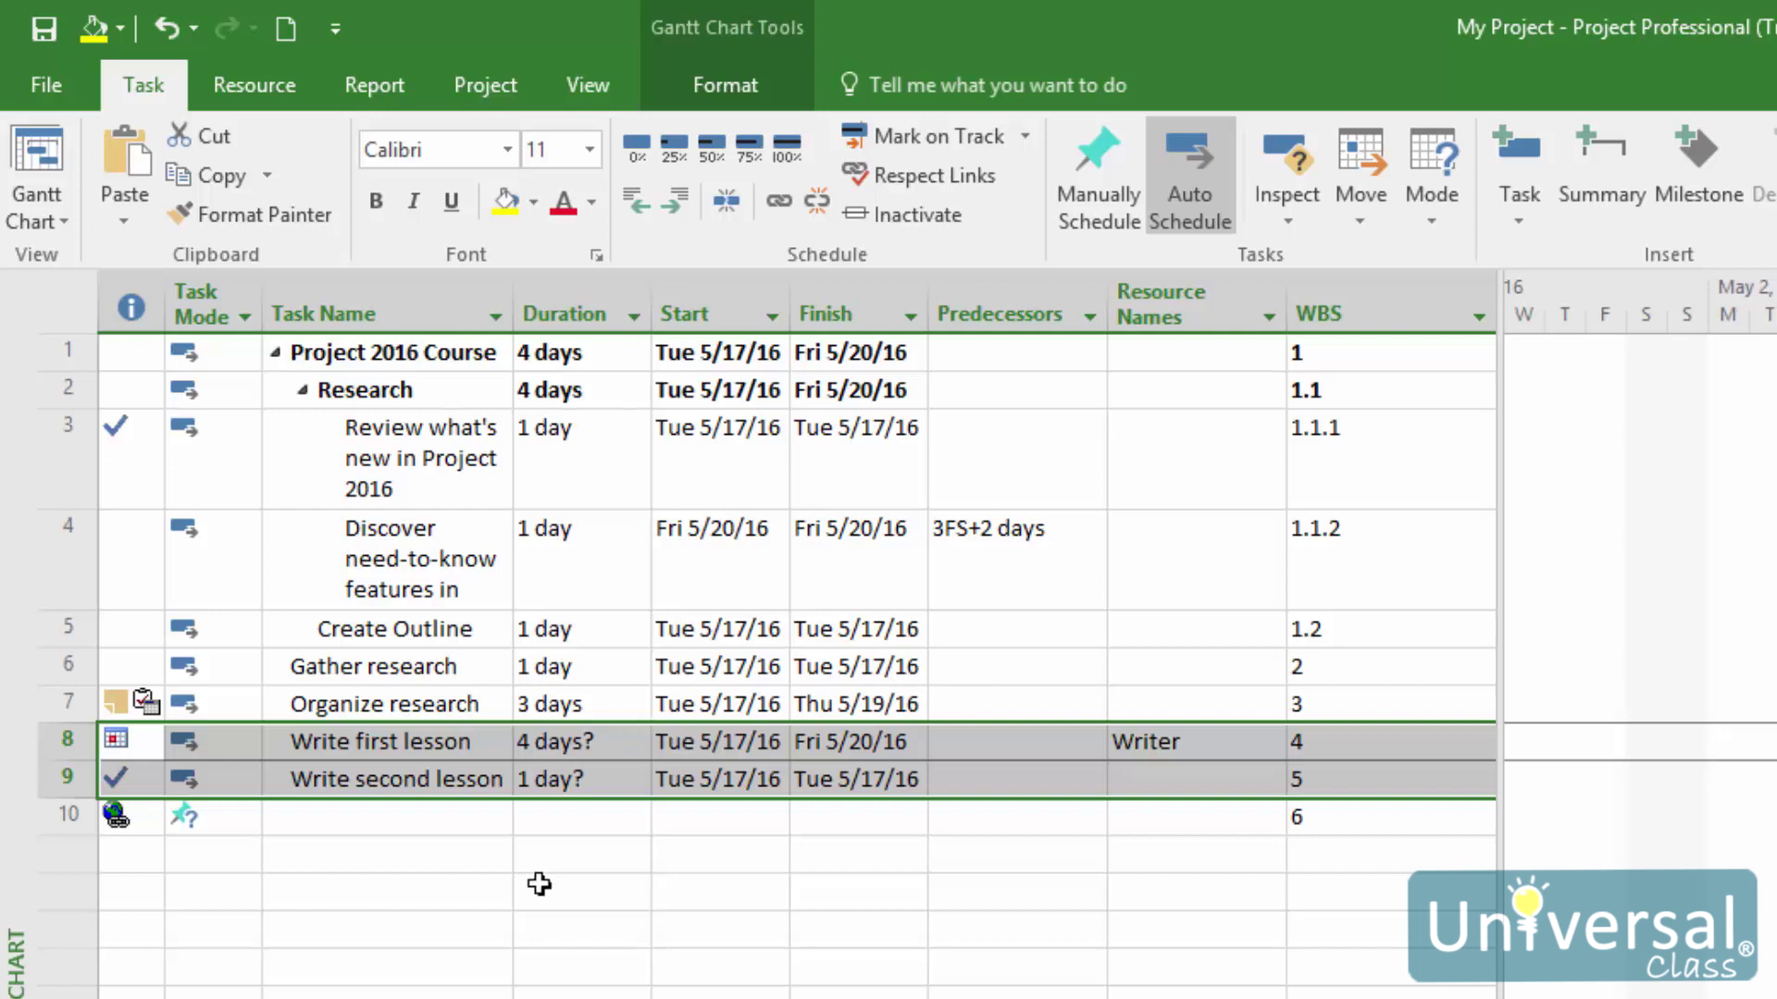
{"action": "left_click", "coordinate": [375, 703]}
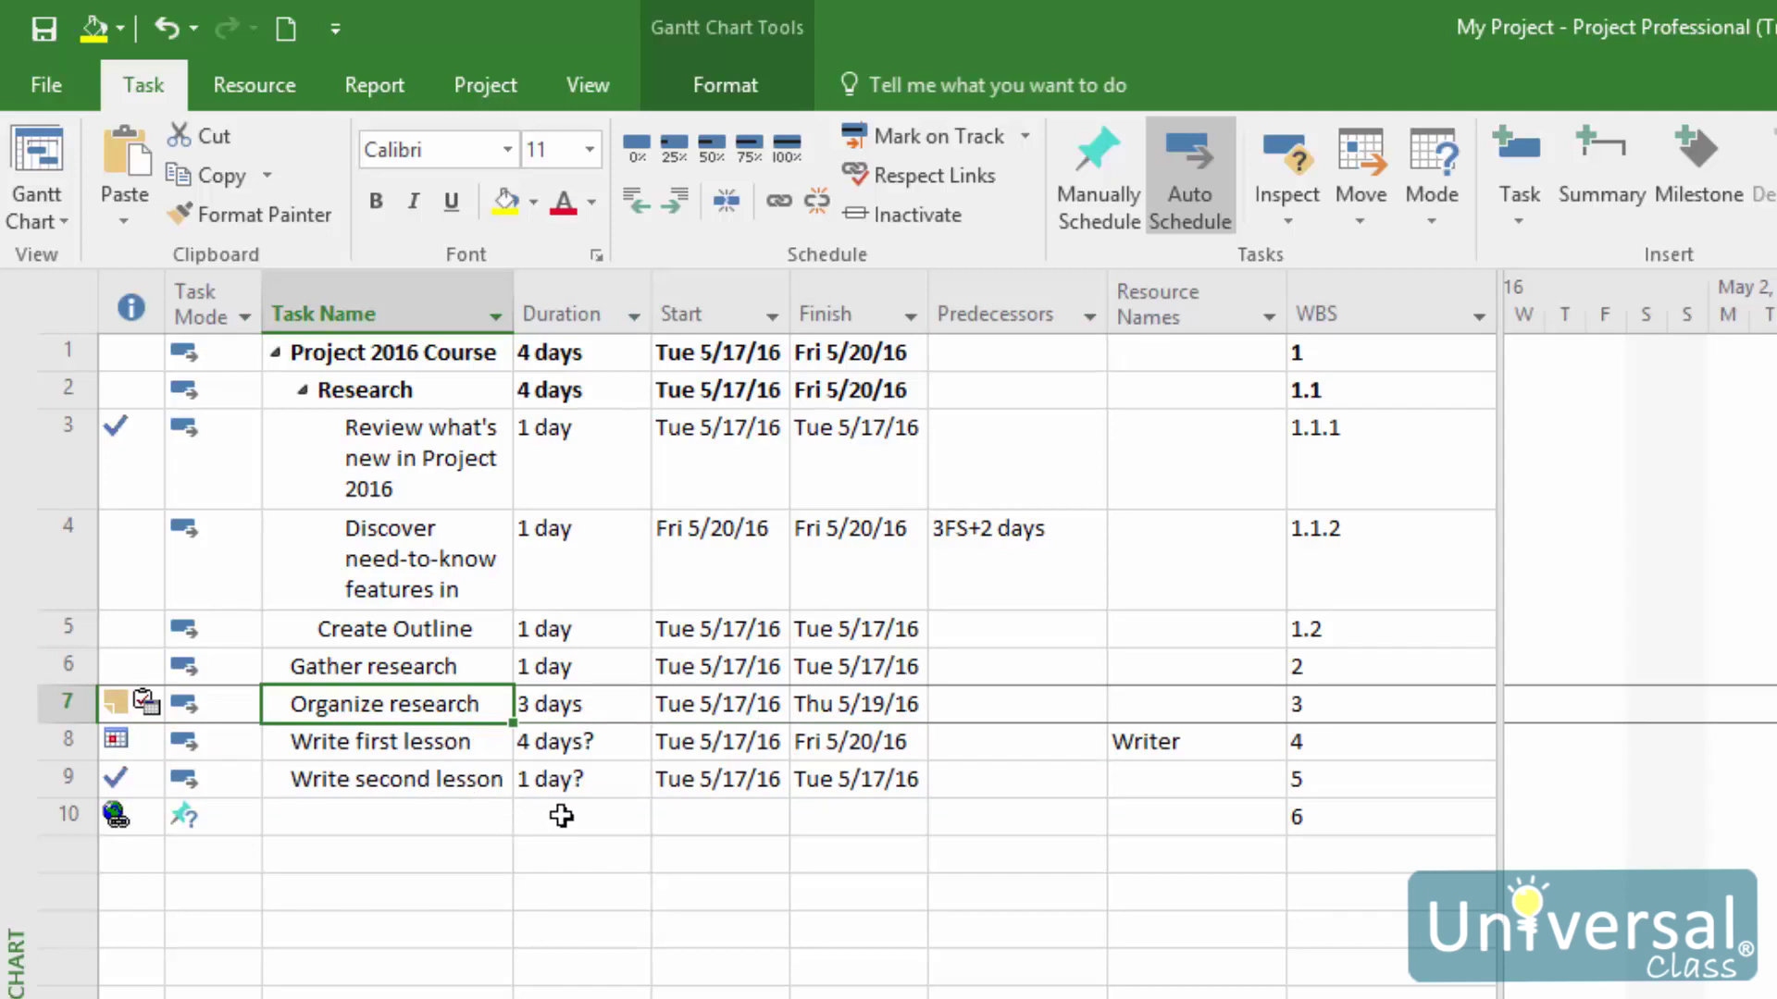
- Switch to the Tracking Gantt view and widen its table
{"action": "left_click", "coordinate": [42, 220]}
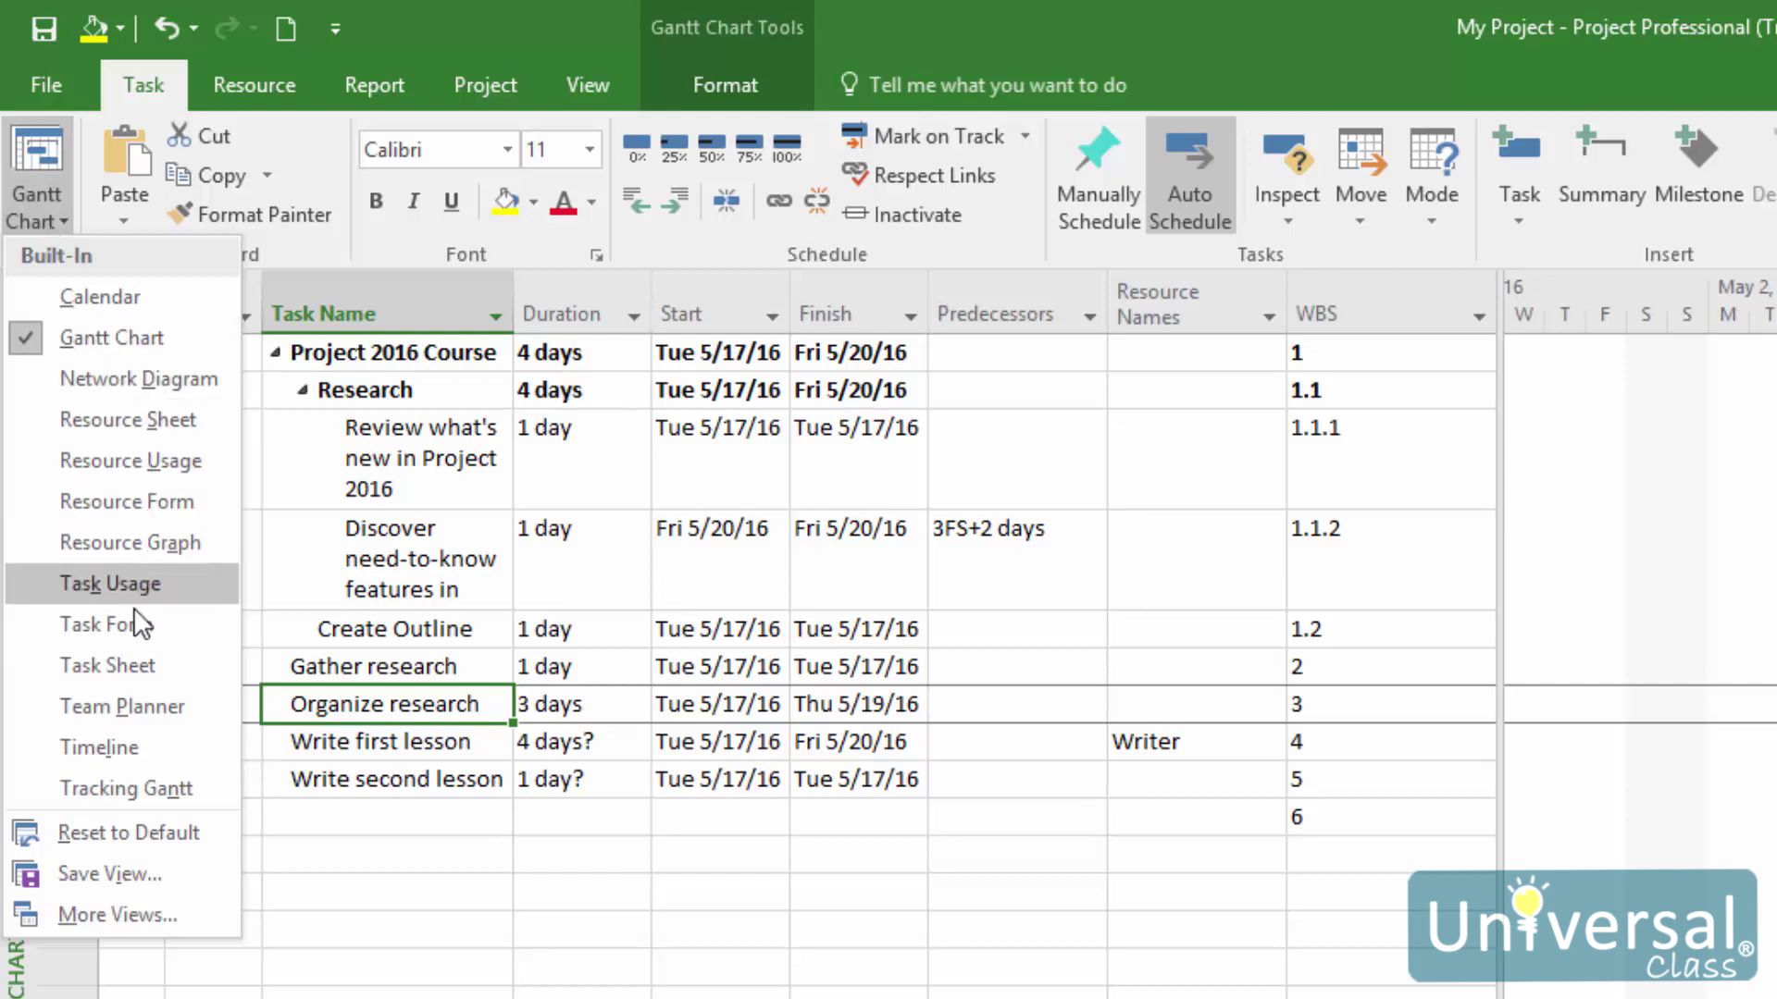
{"action": "left_click", "coordinate": [130, 782]}
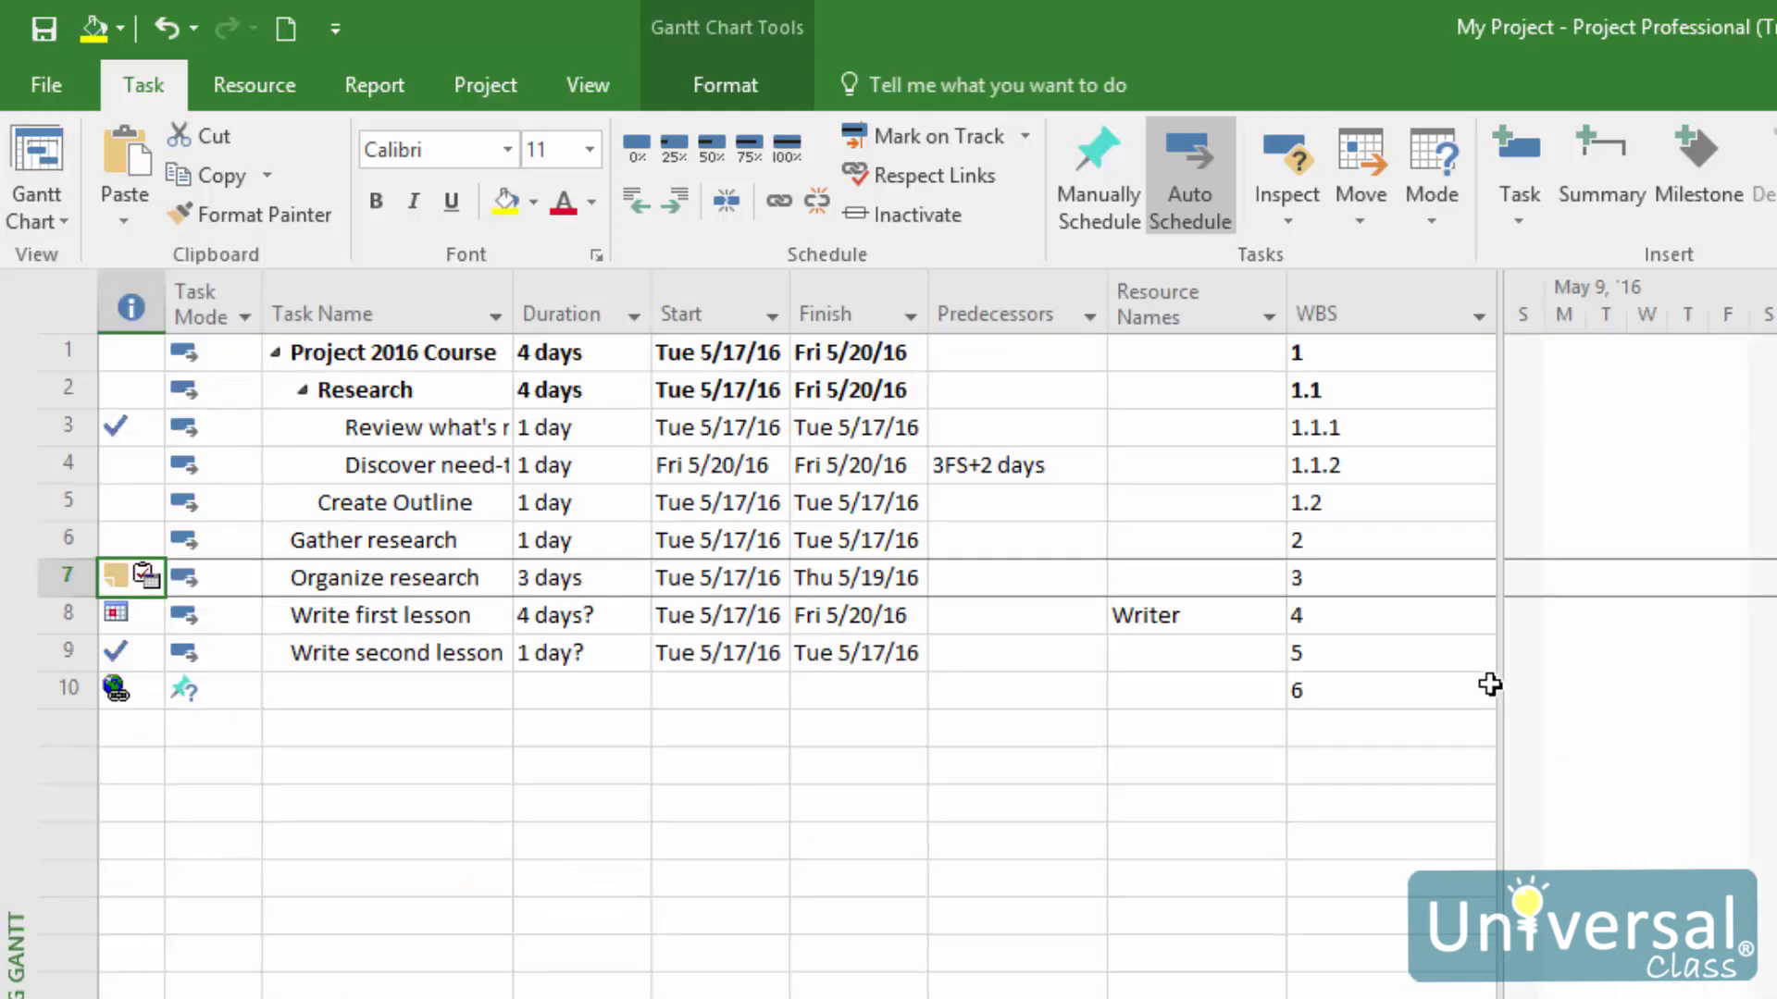
{"action": "left_click_drag", "start_coordinate": [1504, 686], "coordinate": [1754, 690]}
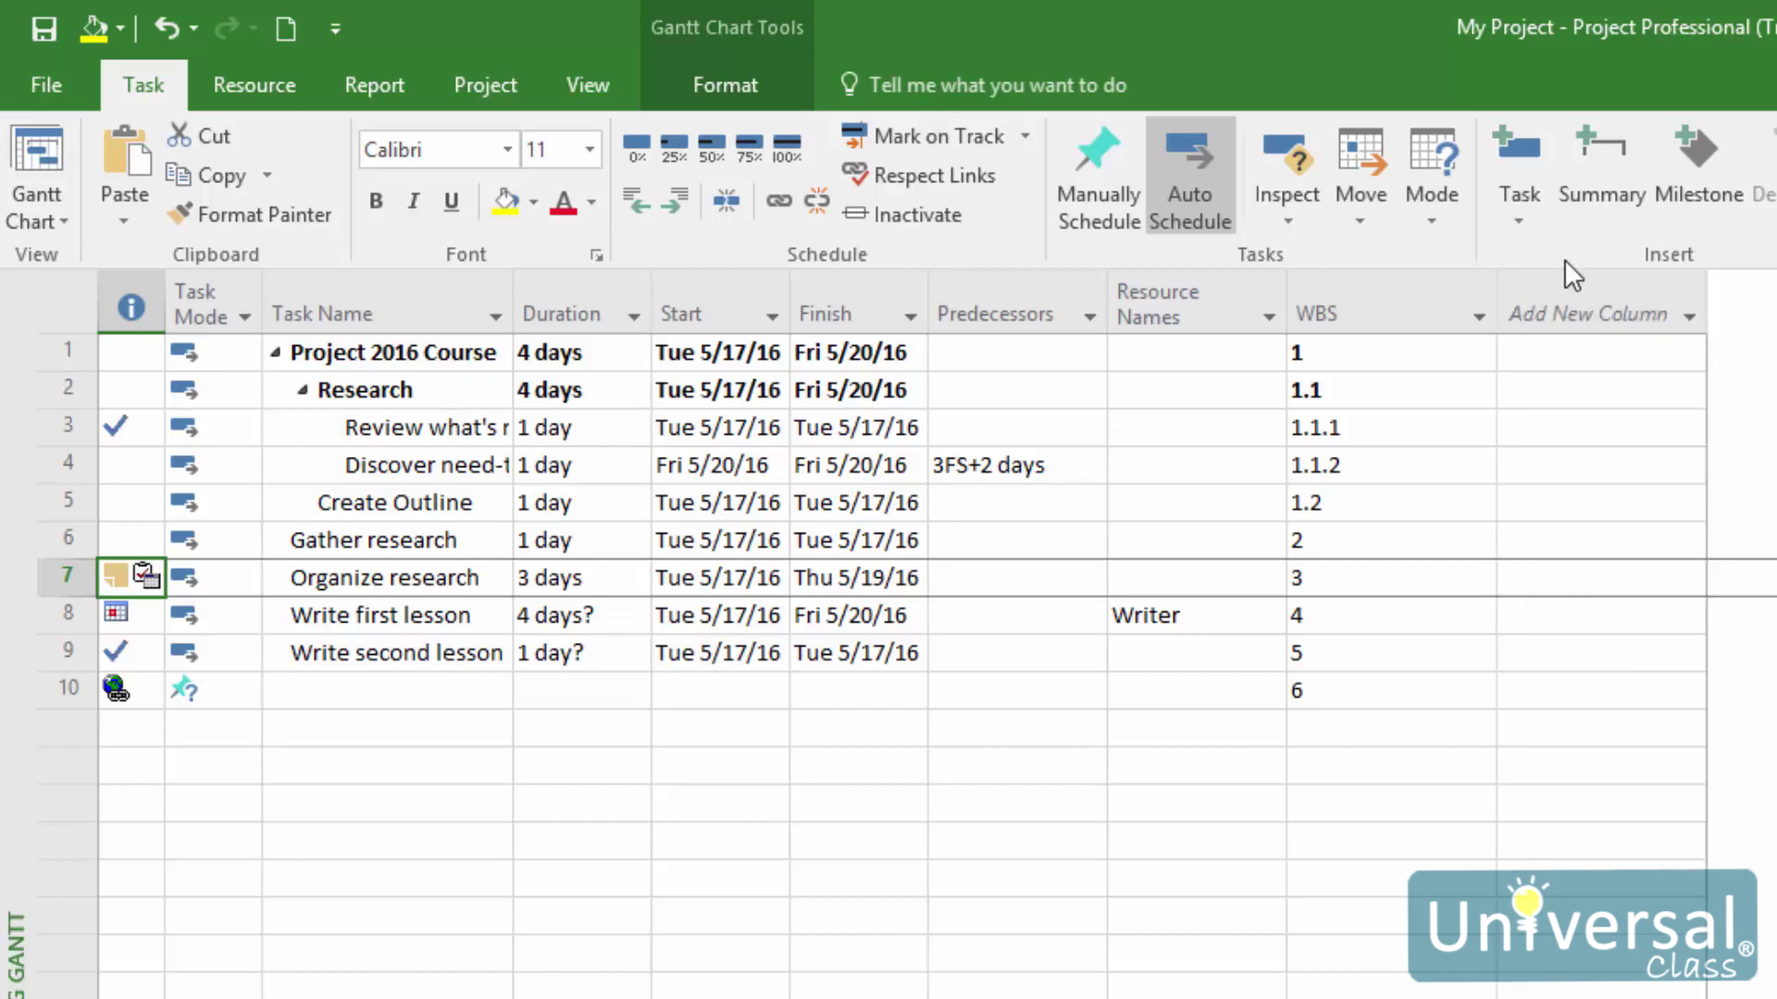
- Insert Actual Start and Actual Finish columns and expand the table across the view
{"action": "left_click", "coordinate": [1611, 309]}
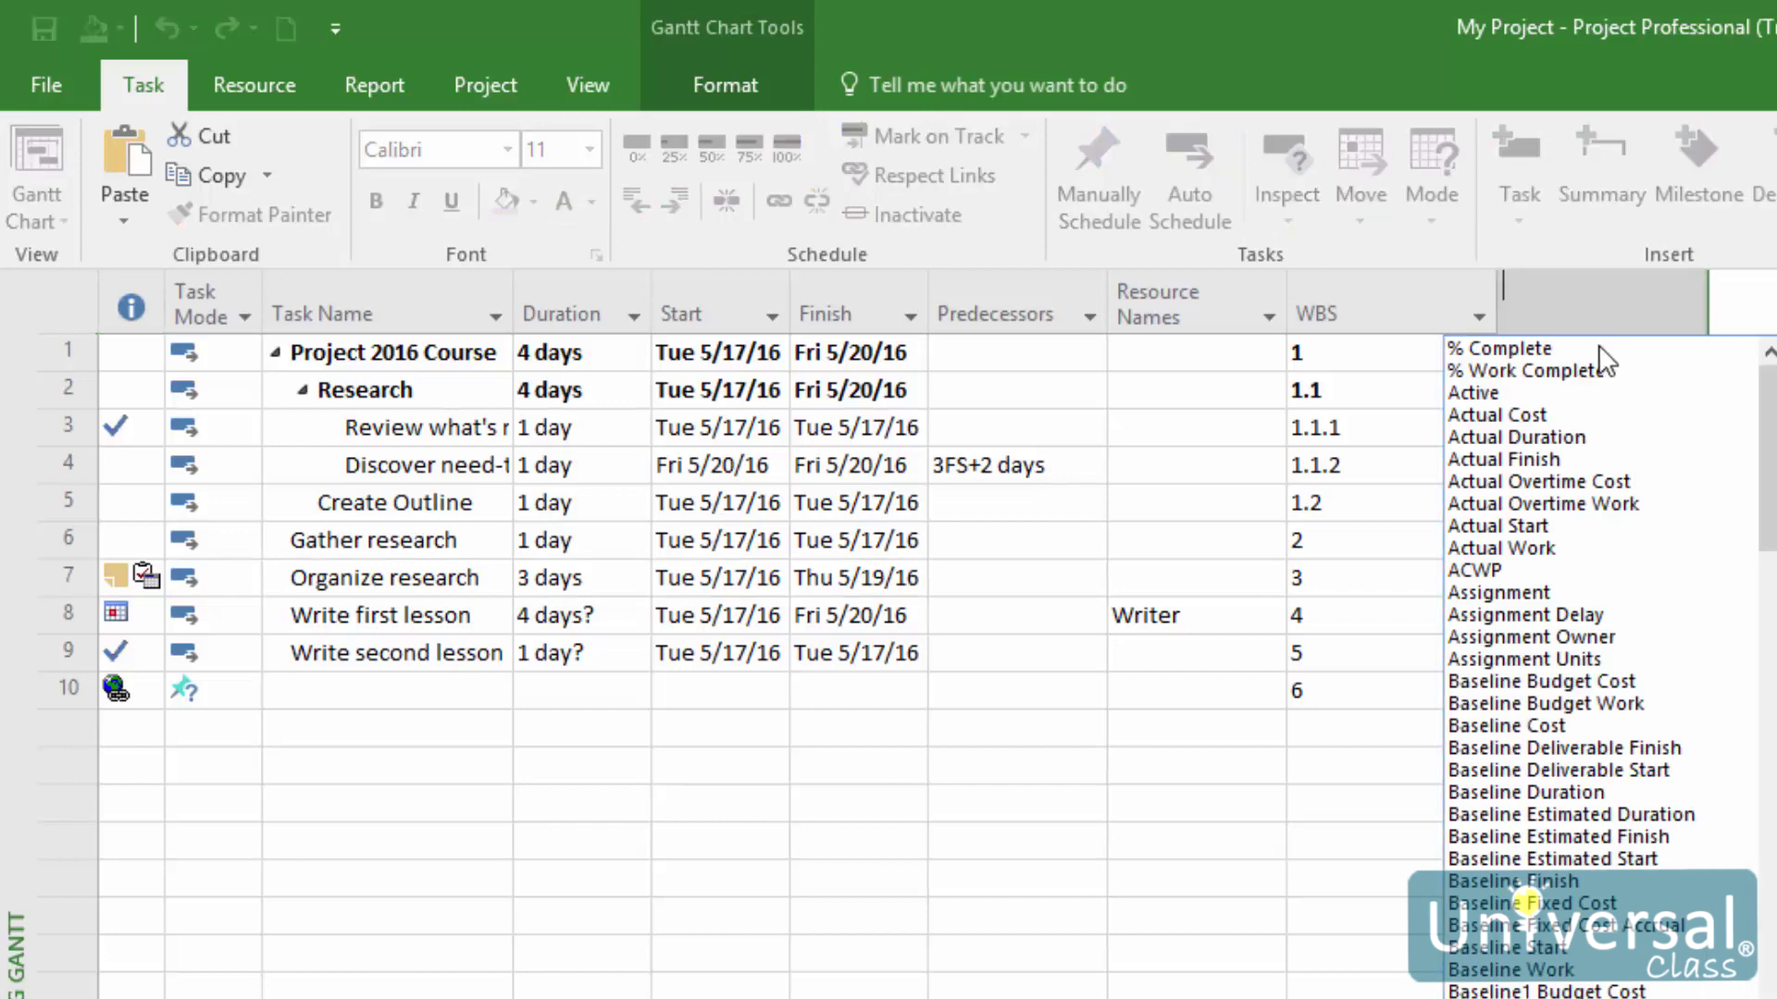
{"action": "left_click", "coordinate": [1508, 525]}
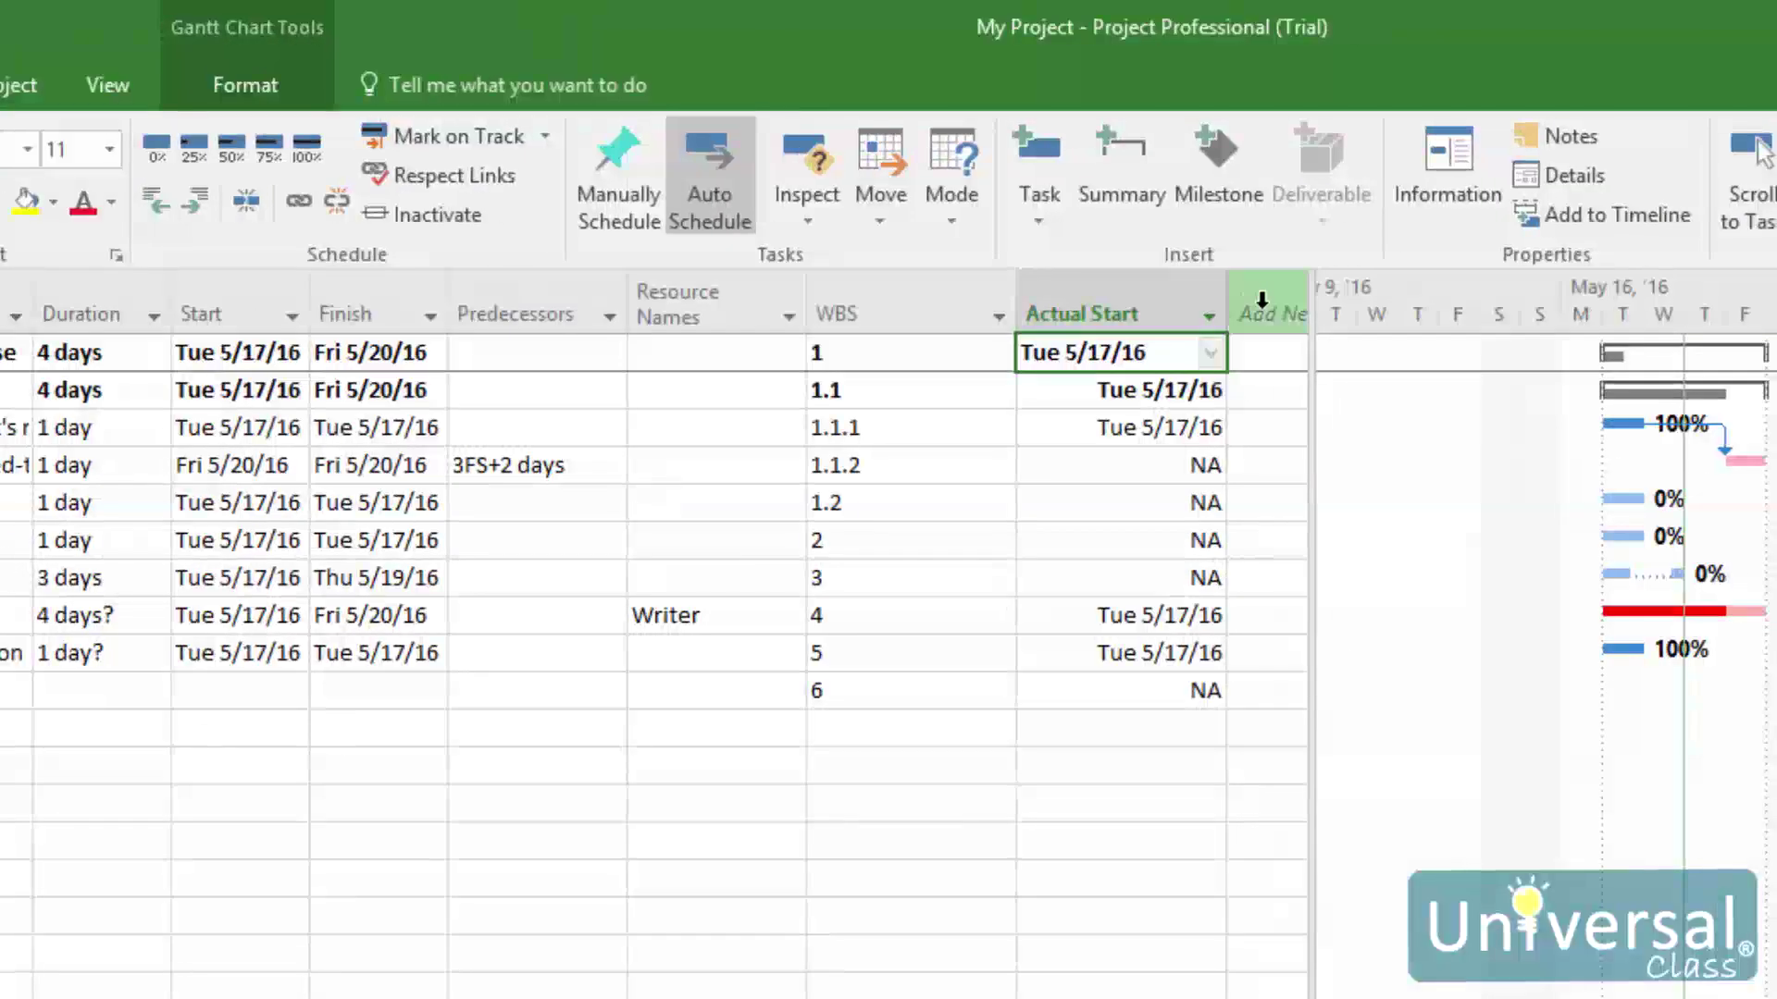
{"action": "left_click", "coordinate": [1240, 311]}
{"action": "left_click", "coordinate": [1070, 459]}
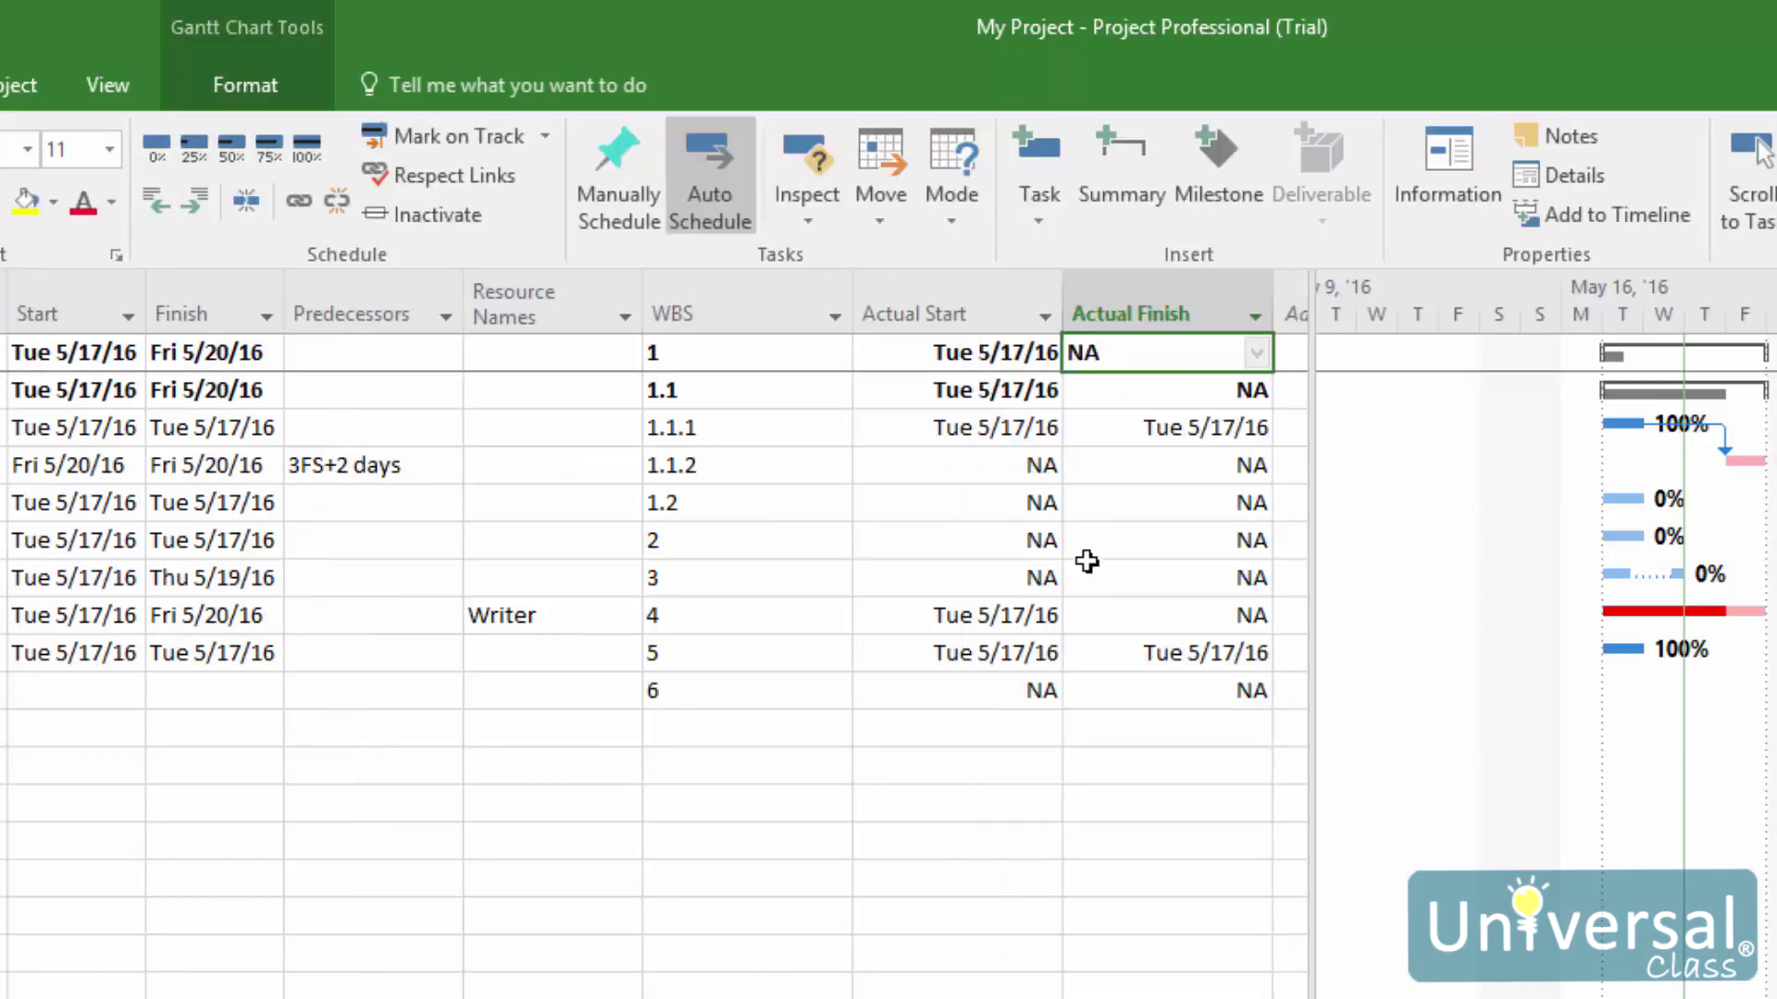
{"action": "left_click_drag", "start_coordinate": [1315, 580], "coordinate": [1749, 580]}
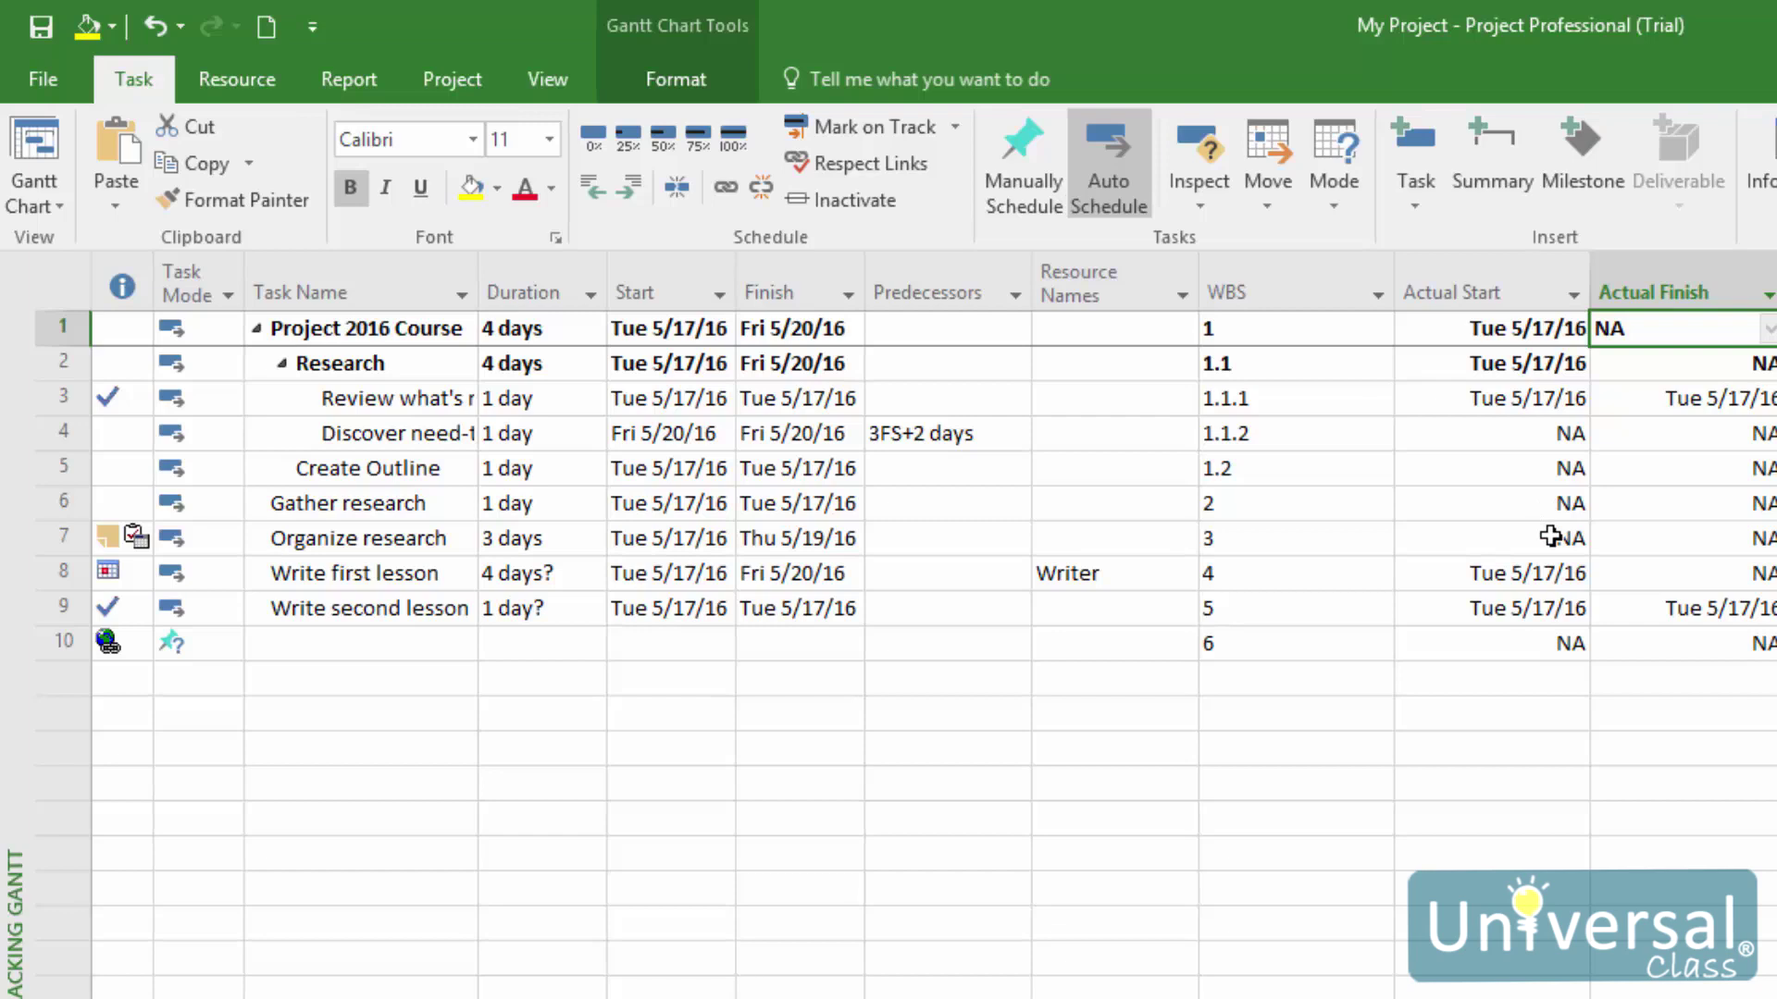
- Enter Wed 5/18/16 as Organize research's Actual Start date
{"action": "left_click", "coordinate": [1458, 542]}
{"action": "left_click", "coordinate": [1575, 539]}
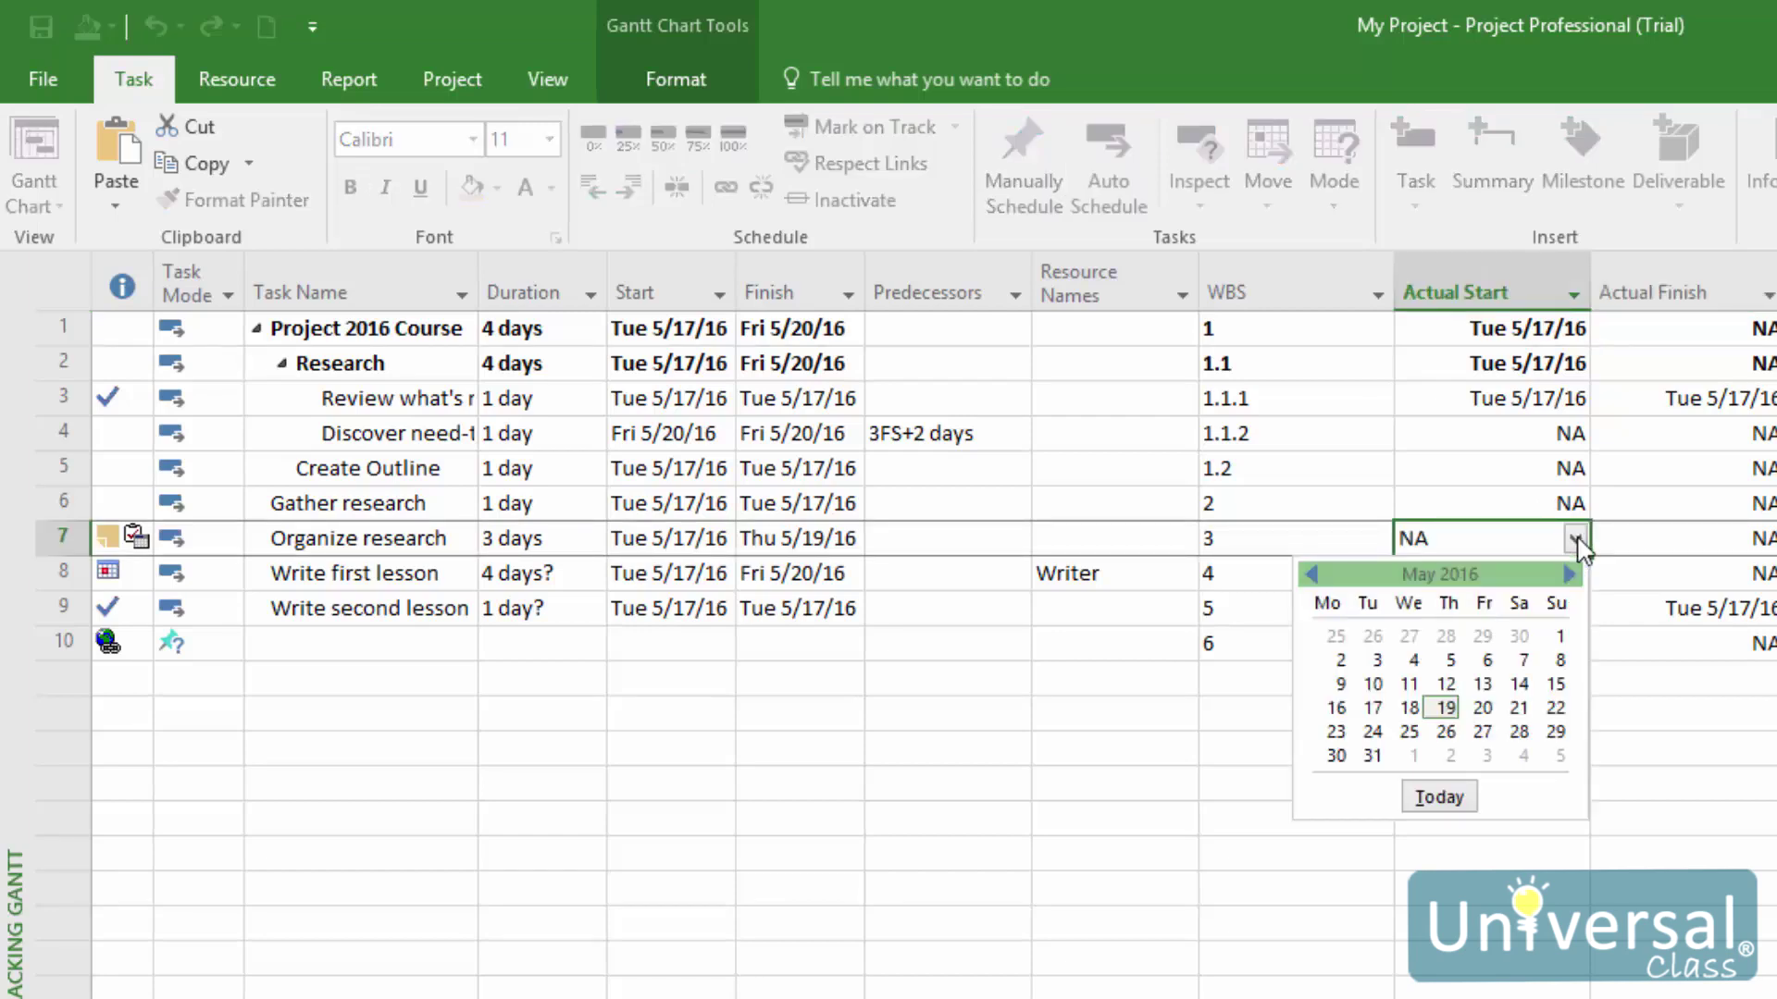
{"action": "left_click", "coordinate": [1408, 709]}
{"action": "key", "text": "Return"}
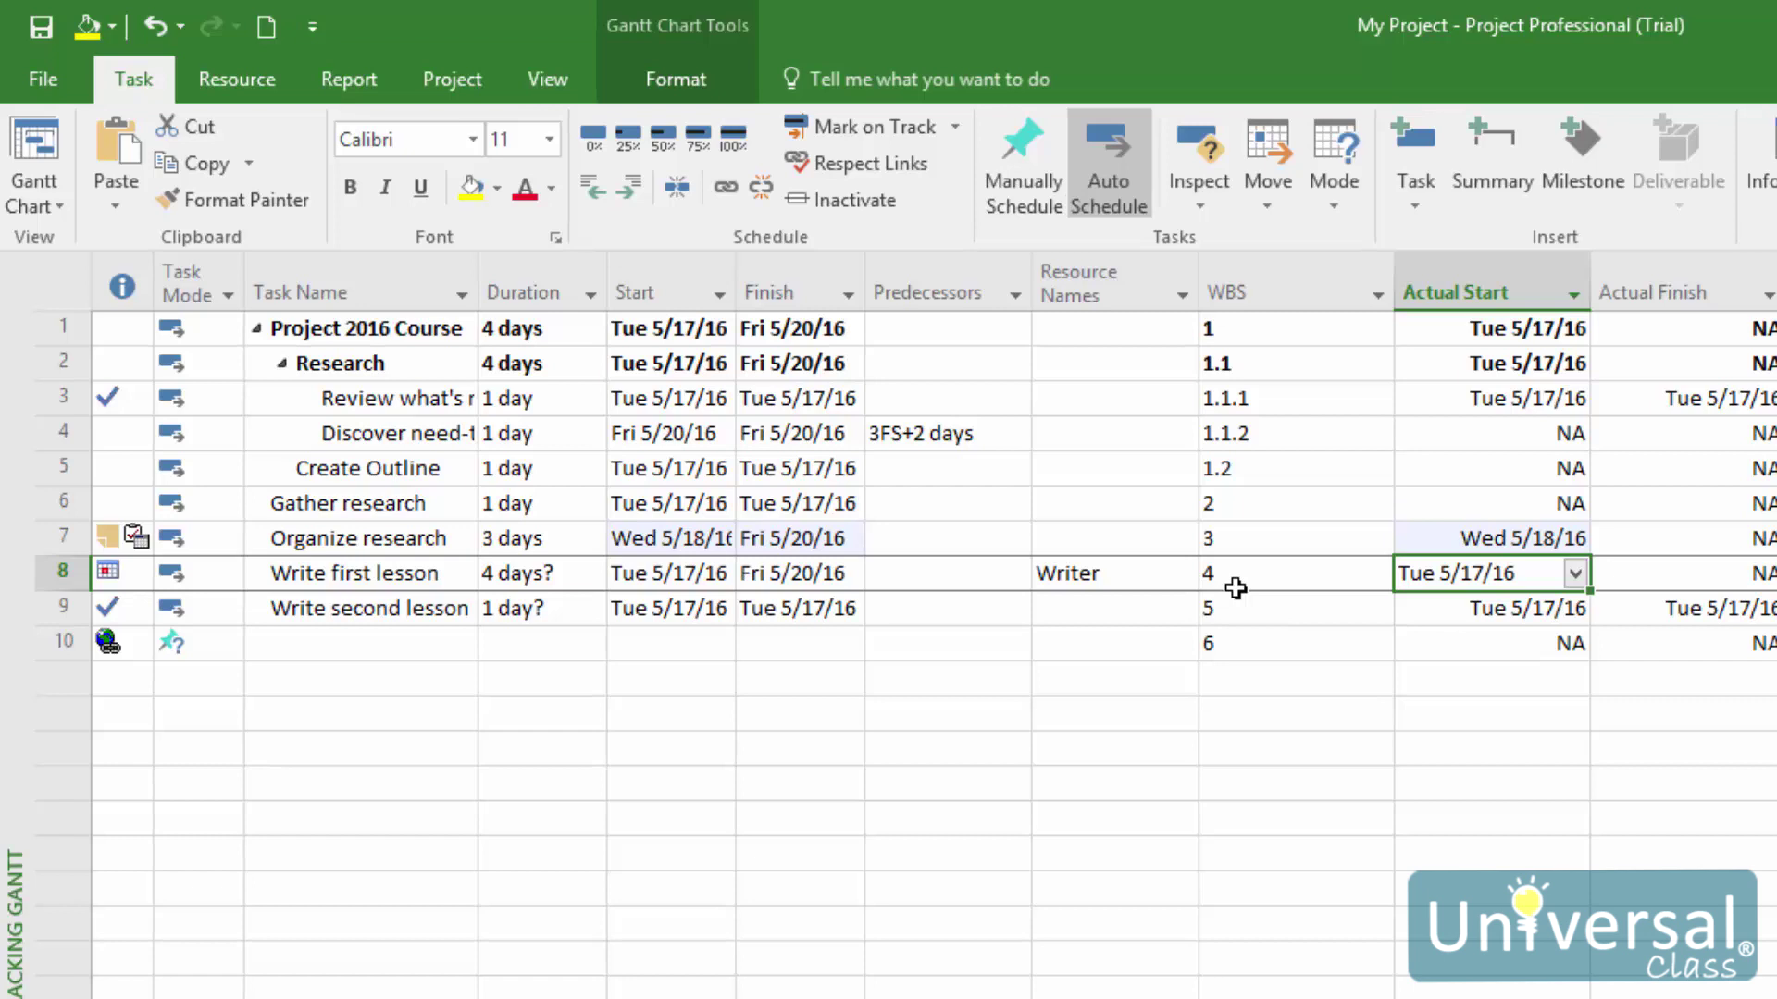
{"action": "left_click", "coordinate": [122, 573]}
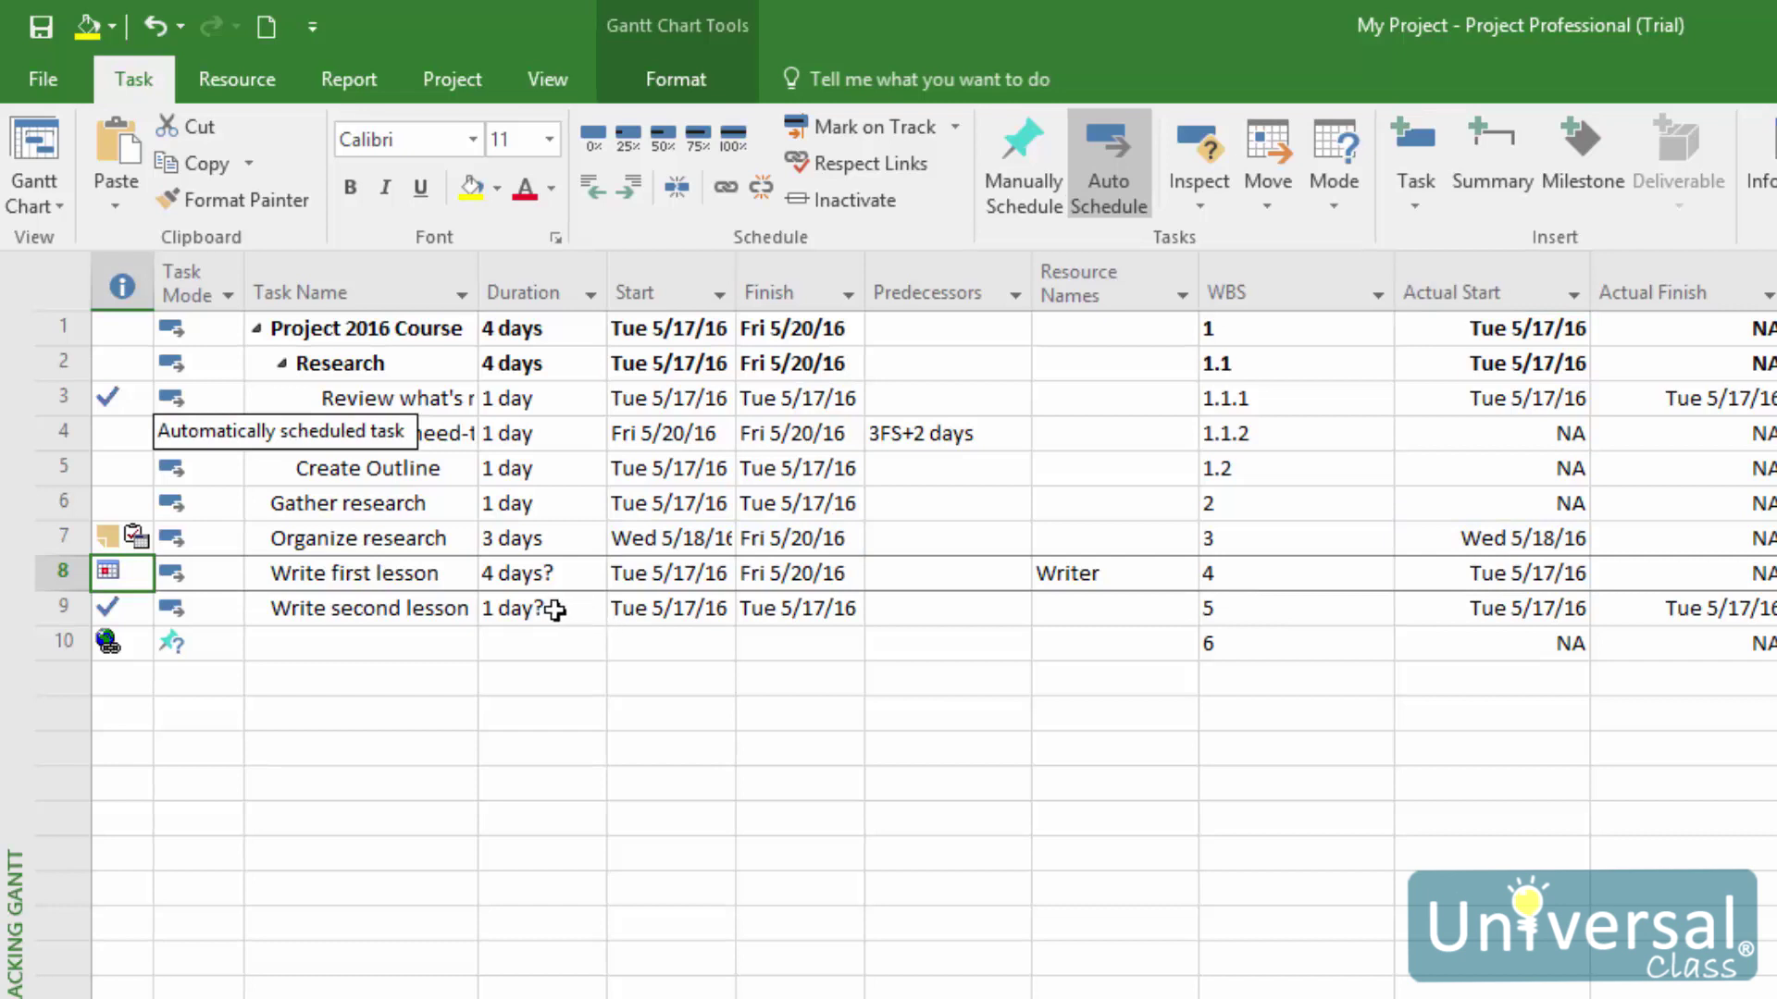
- Switch to Task Usage and select the Writer assignment under Write first lesson
{"action": "left_click", "coordinate": [30, 188]}
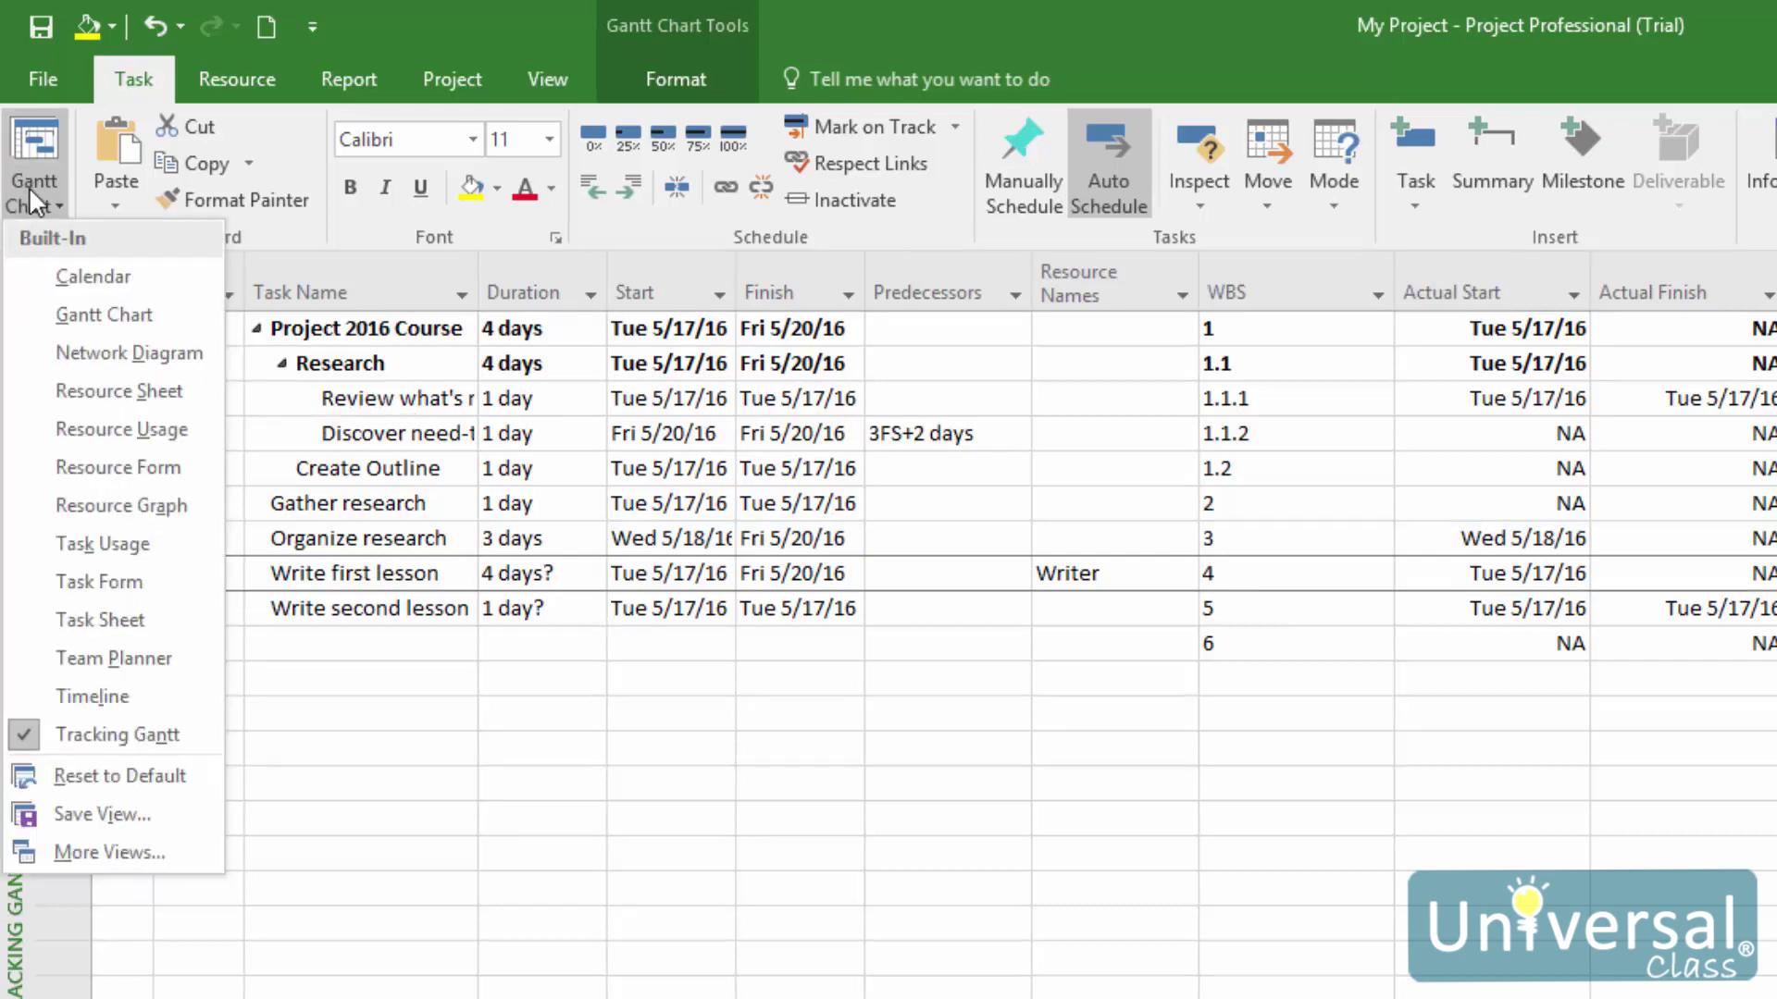
{"action": "left_click", "coordinate": [74, 543]}
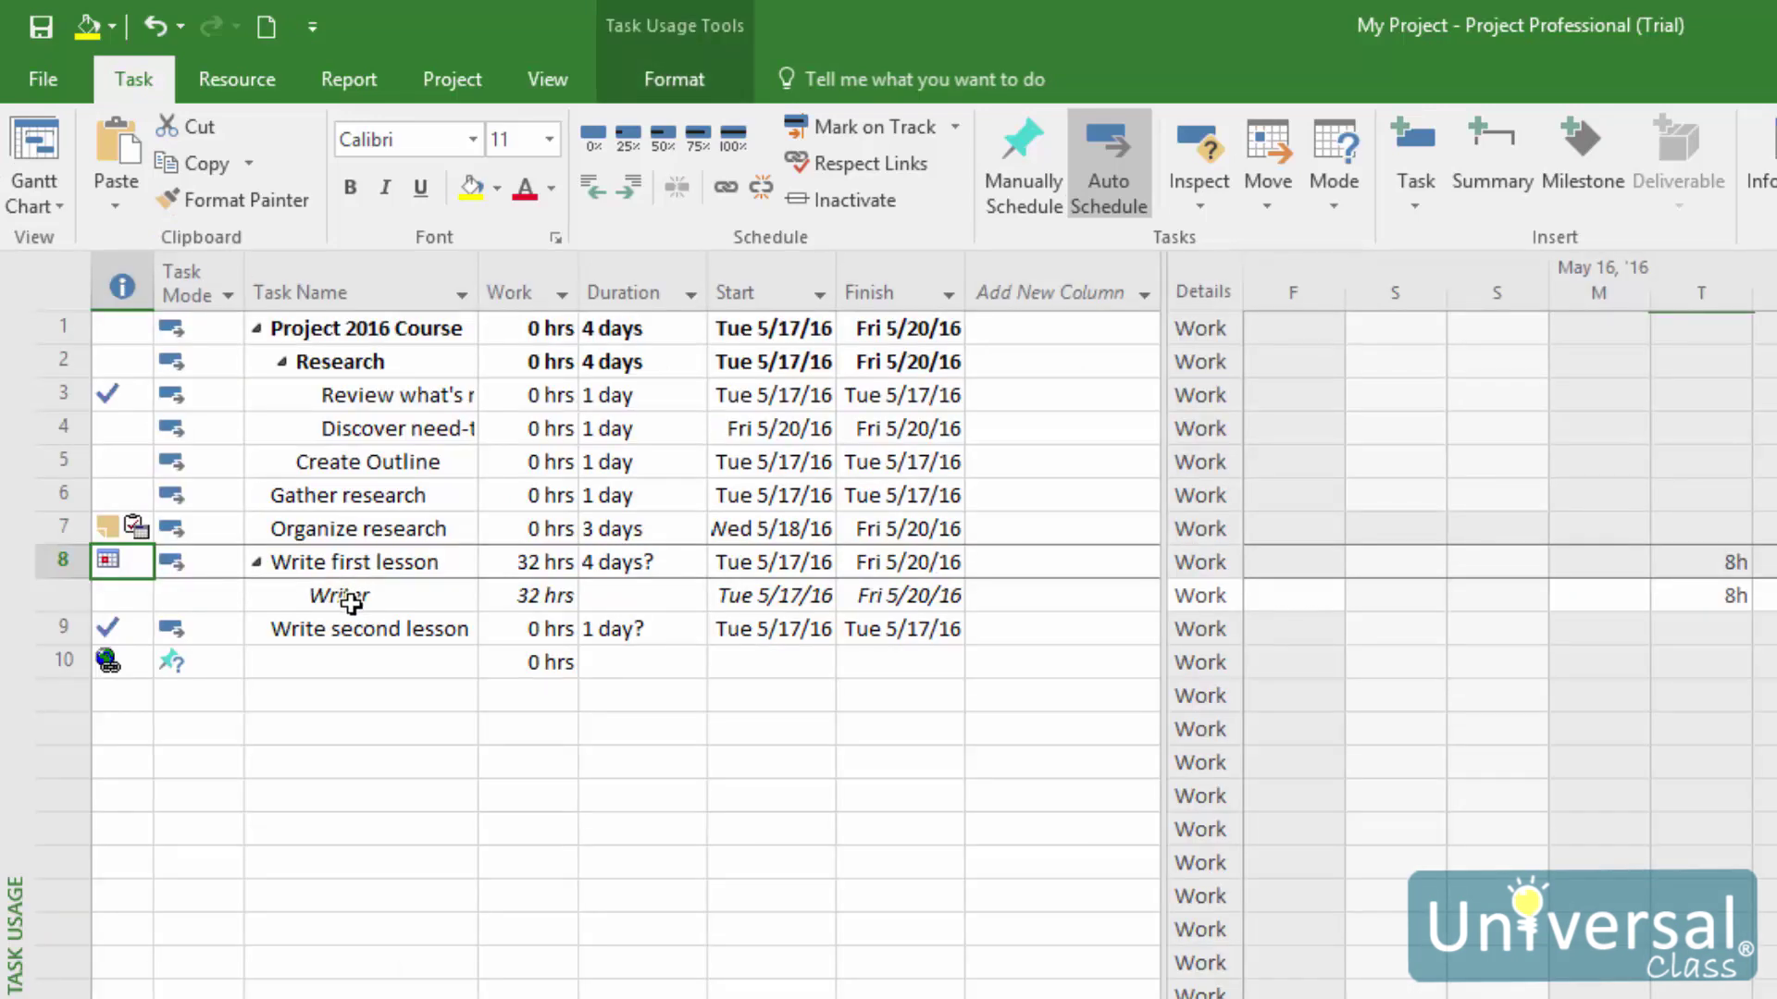
{"action": "left_click", "coordinate": [396, 597]}
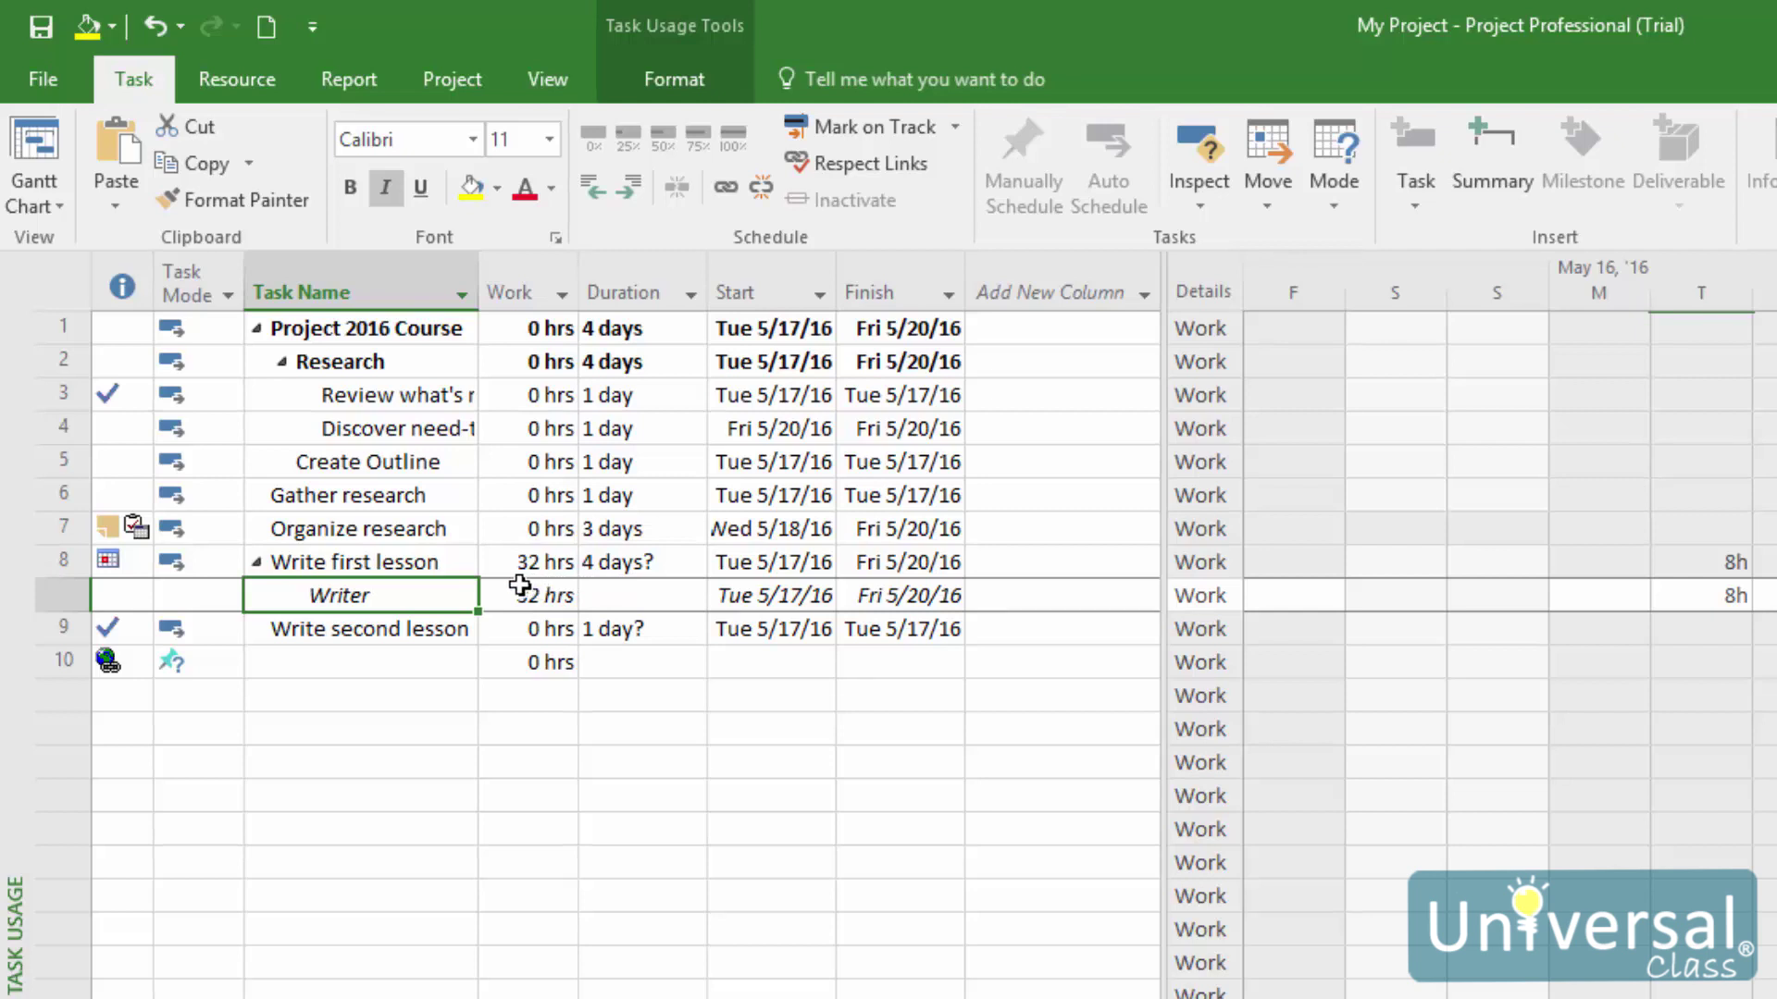
- Add an Actual Work column and show actual work rows in the timephased grid
{"action": "left_click", "coordinate": [1012, 287]}
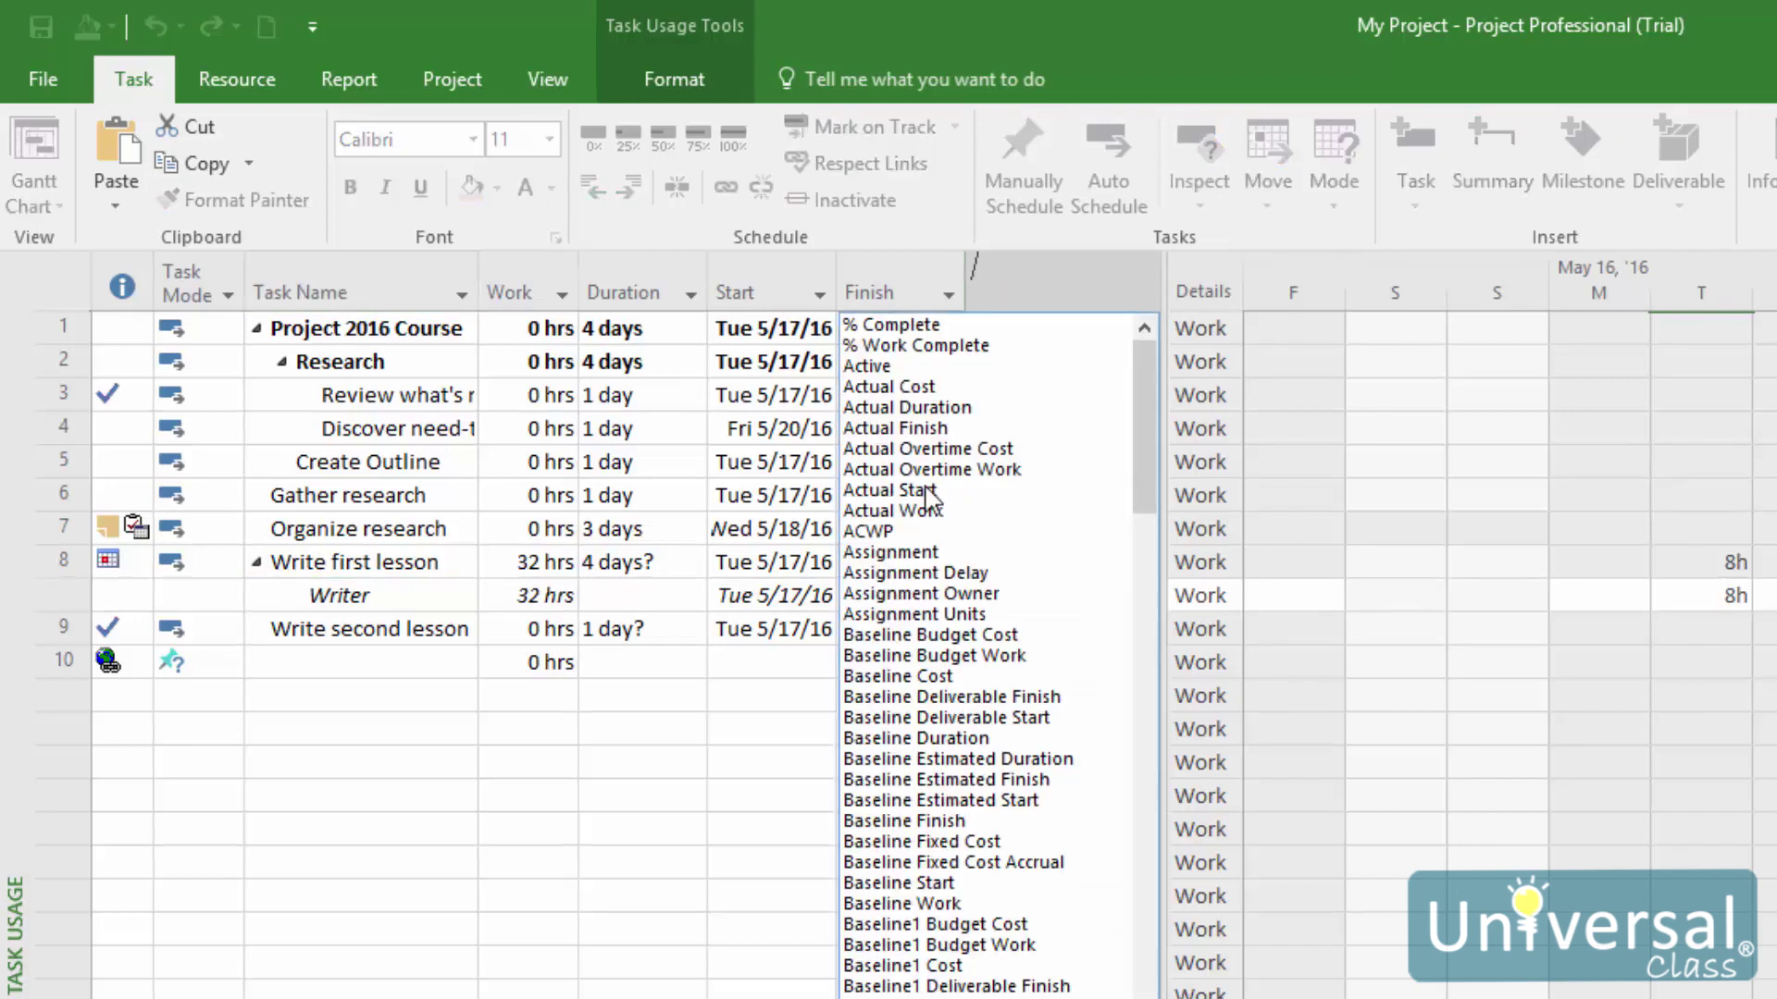
{"action": "left_click", "coordinate": [922, 515]}
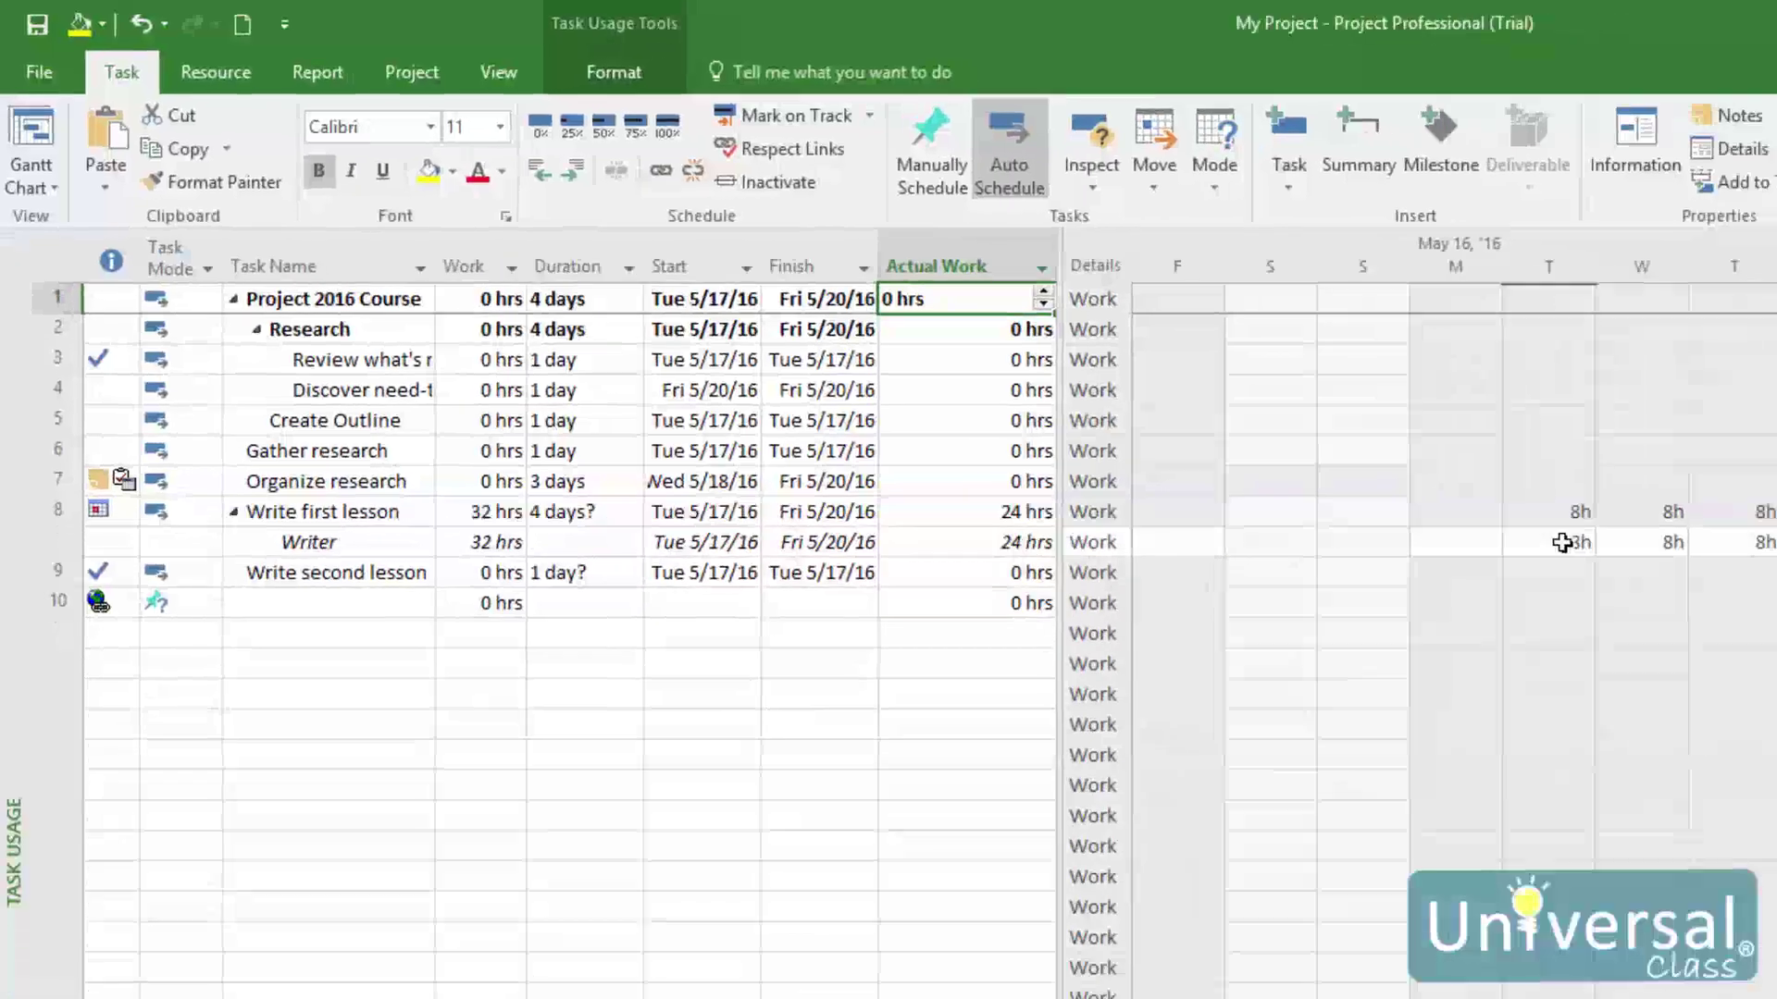
{"action": "right_click", "coordinate": [1712, 597]}
{"action": "left_click", "coordinate": [1597, 615]}
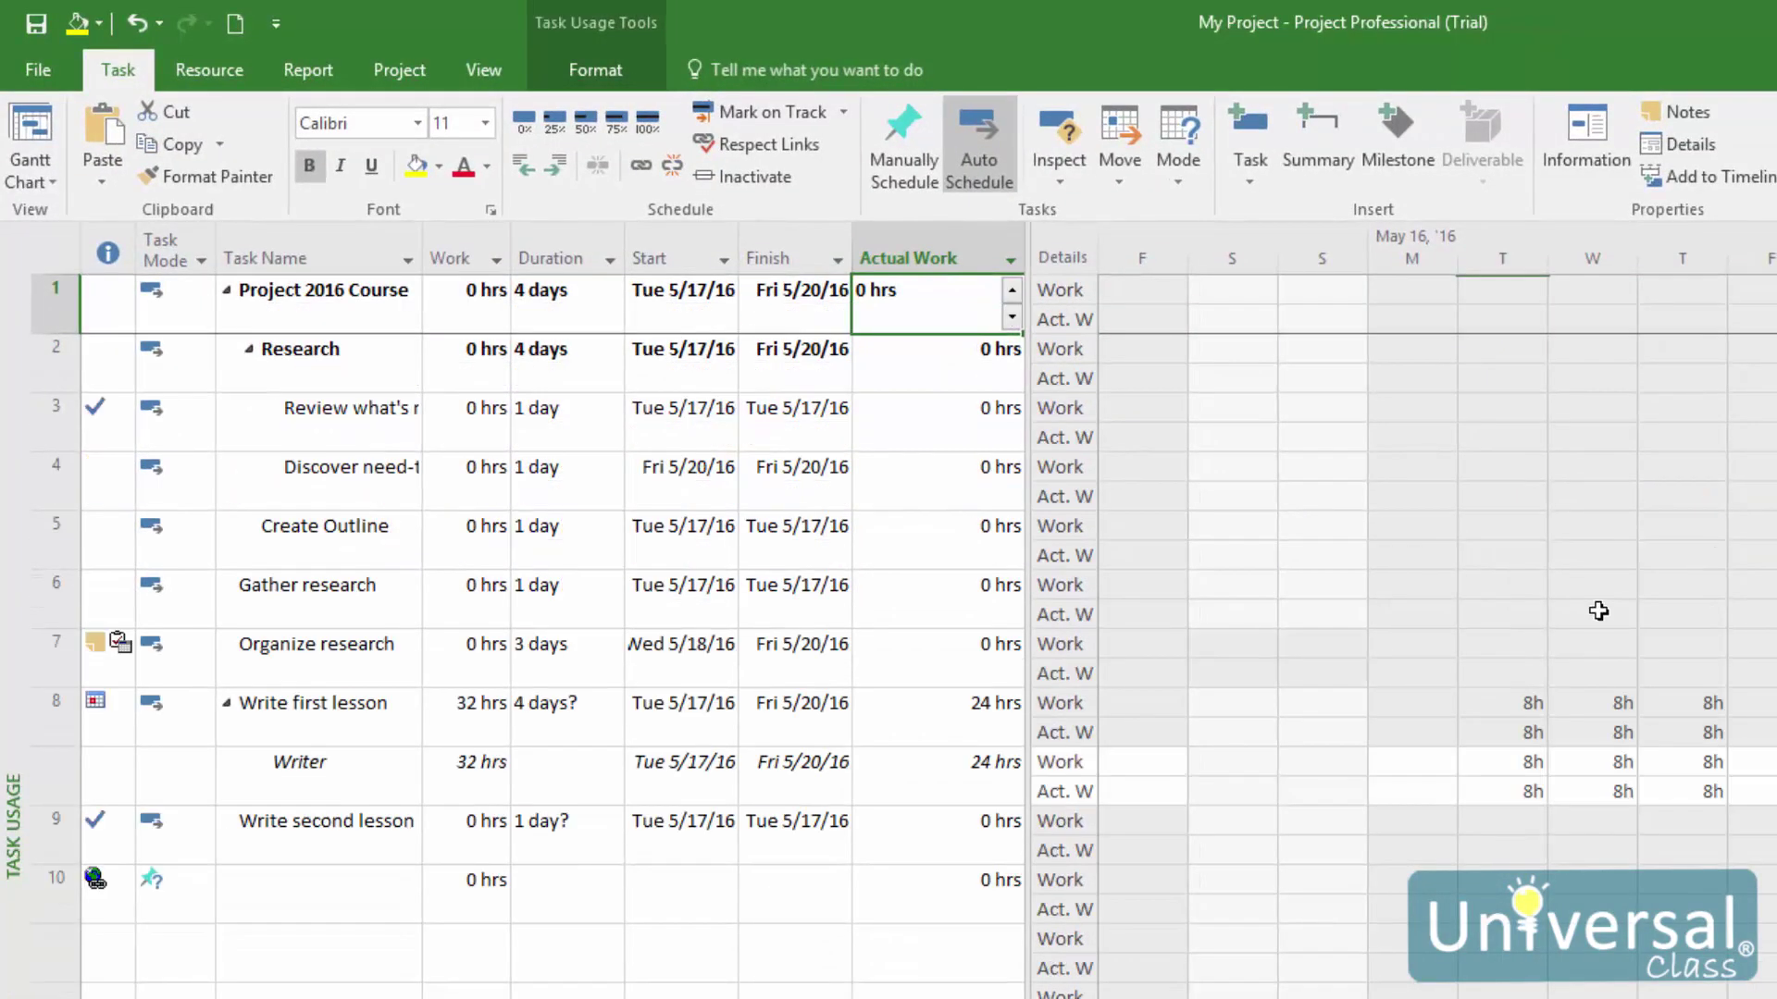
- Enter Writer's actual work as 6h on Tuesday and 10h on Wednesday
{"action": "left_click", "coordinate": [1544, 784]}
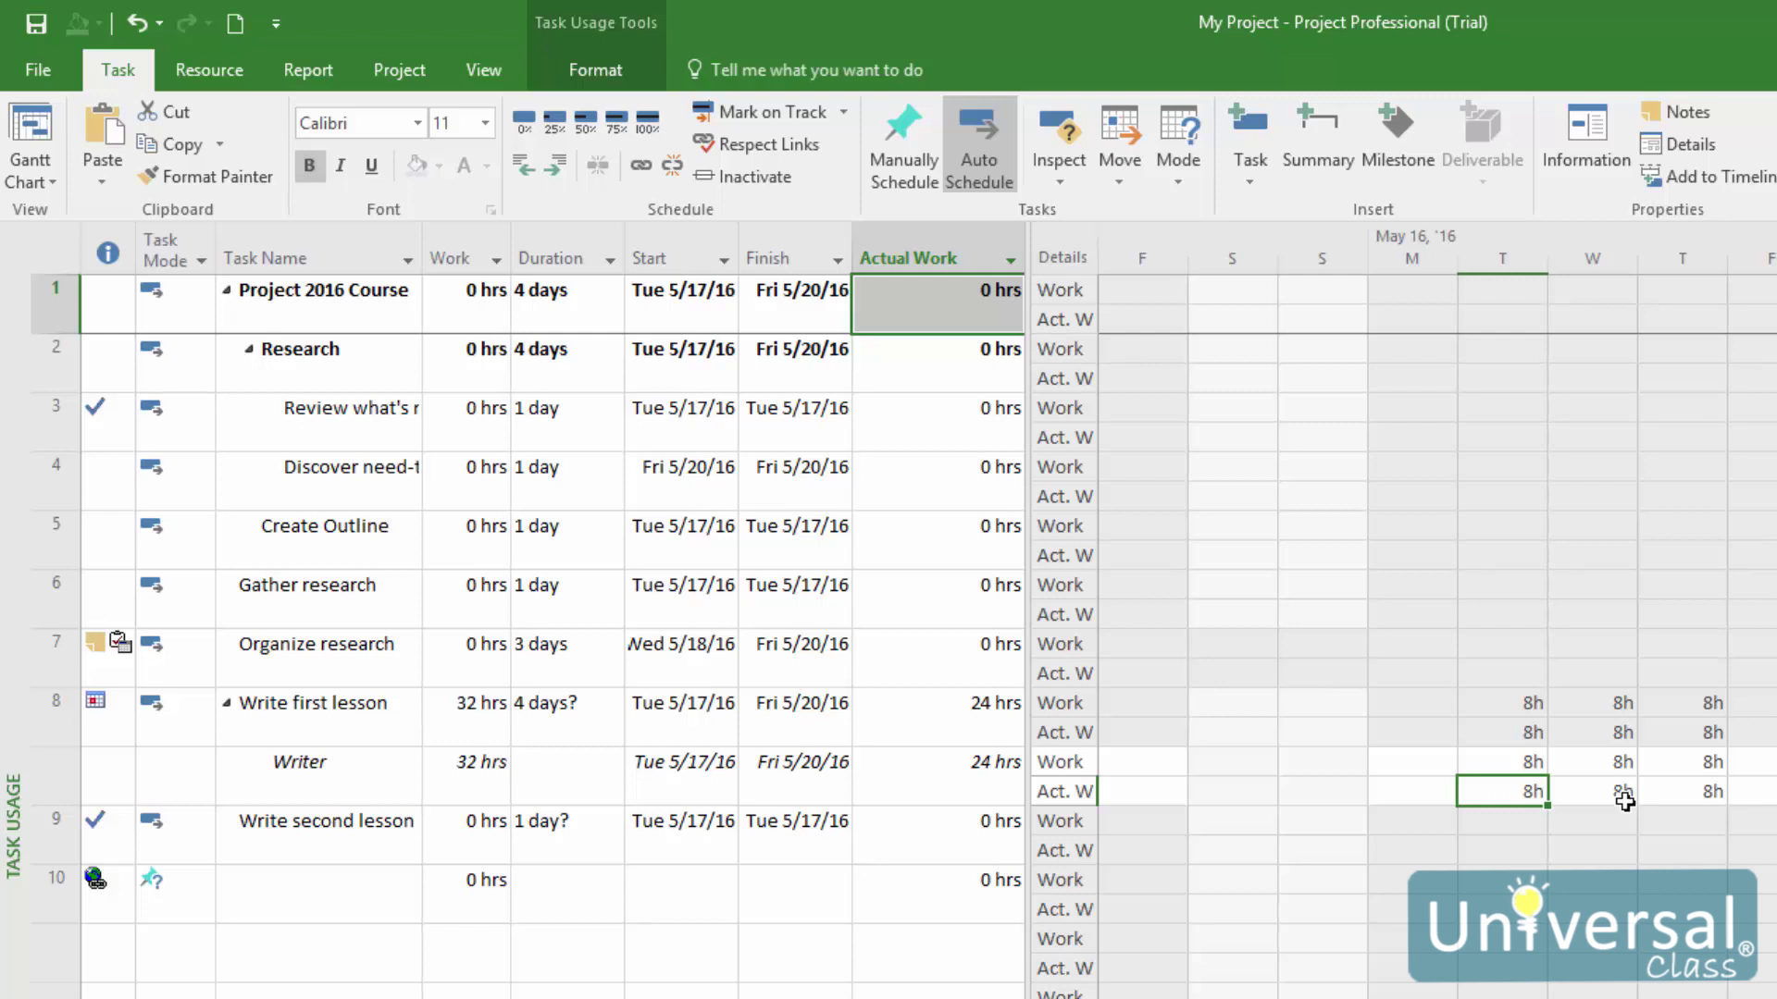
{"action": "type", "text": "6"}
{"action": "key", "text": "Return"}
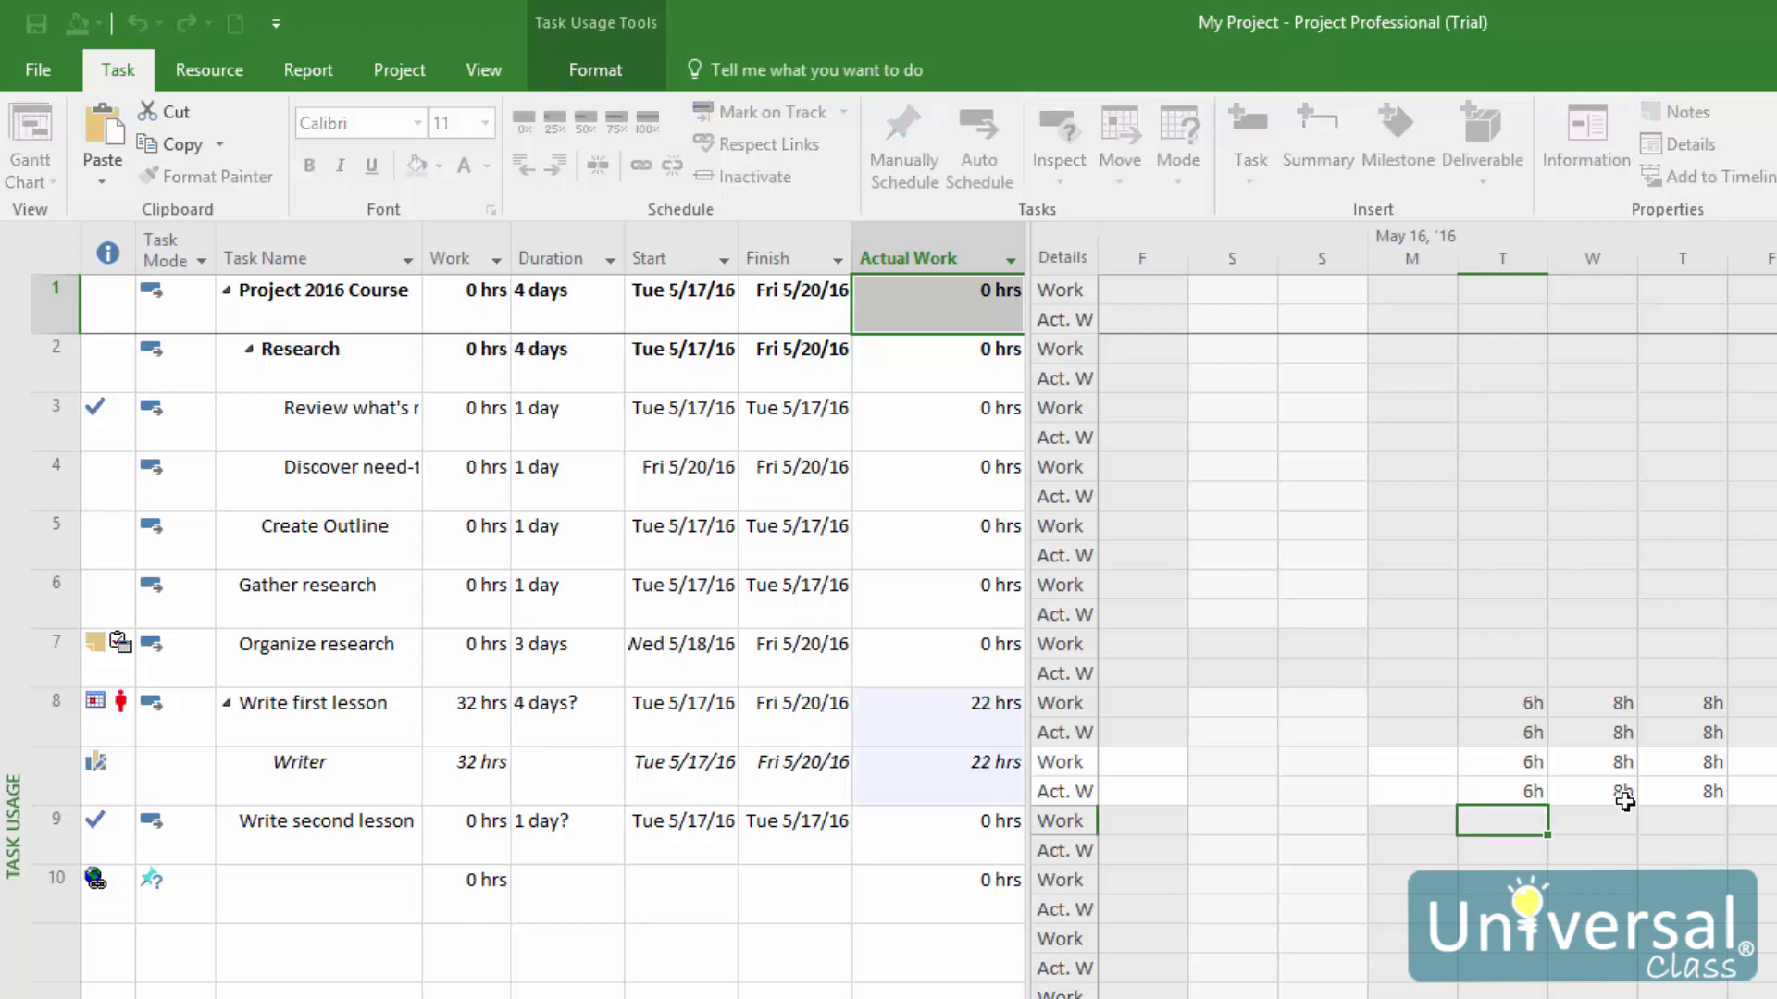
{"action": "left_click", "coordinate": [1620, 791]}
{"action": "type", "text": "10"}
{"action": "key", "text": "Return"}
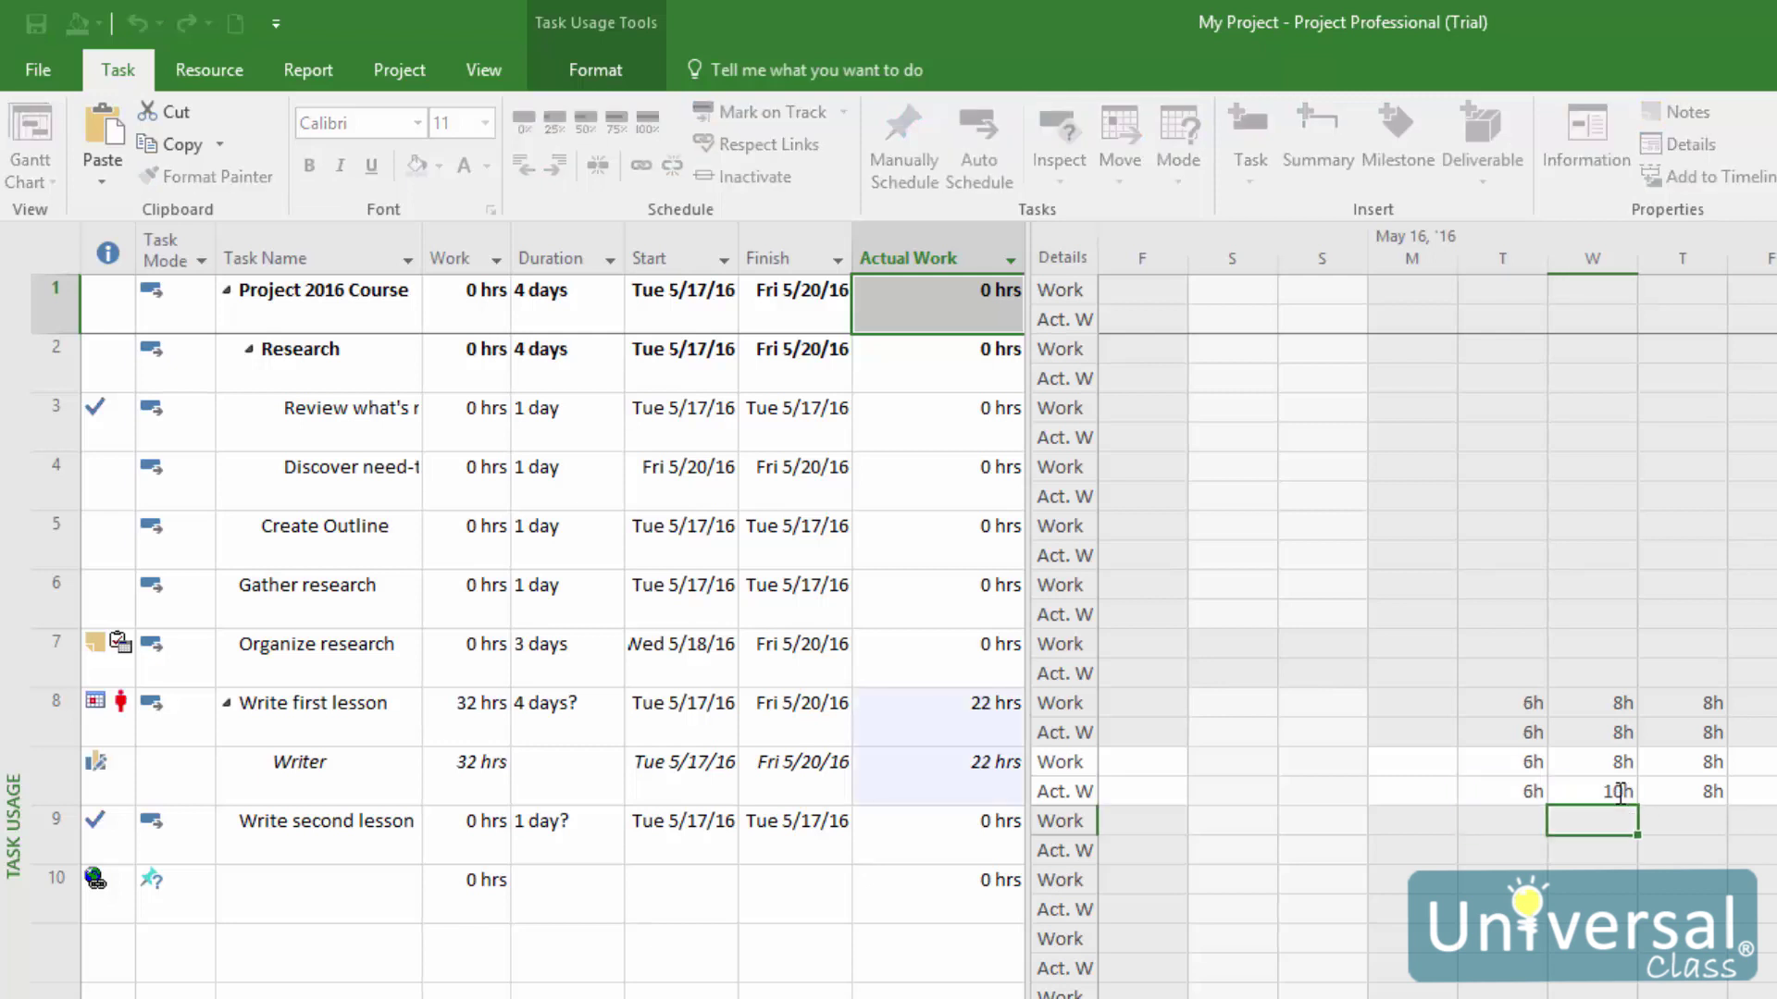
{"action": "left_click", "coordinate": [1619, 791]}
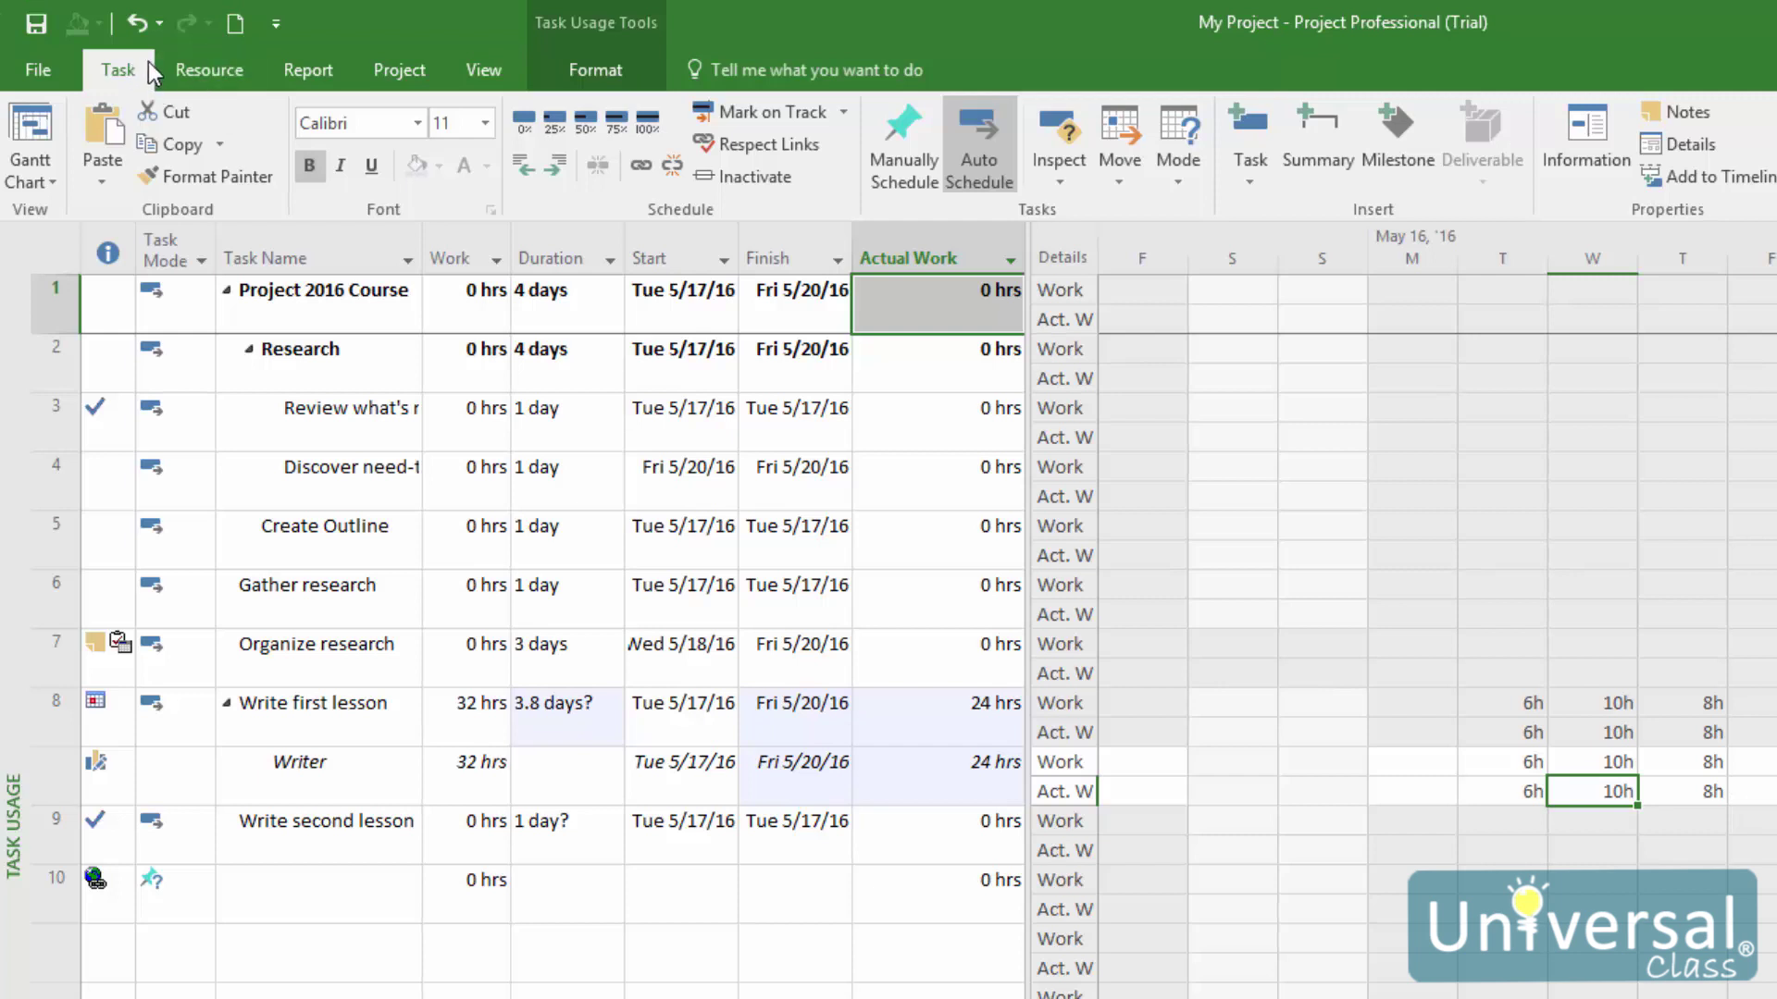
- Switch to Resource Usage and insert an Overtime Work column into the sheet
{"action": "left_click", "coordinate": [26, 183]}
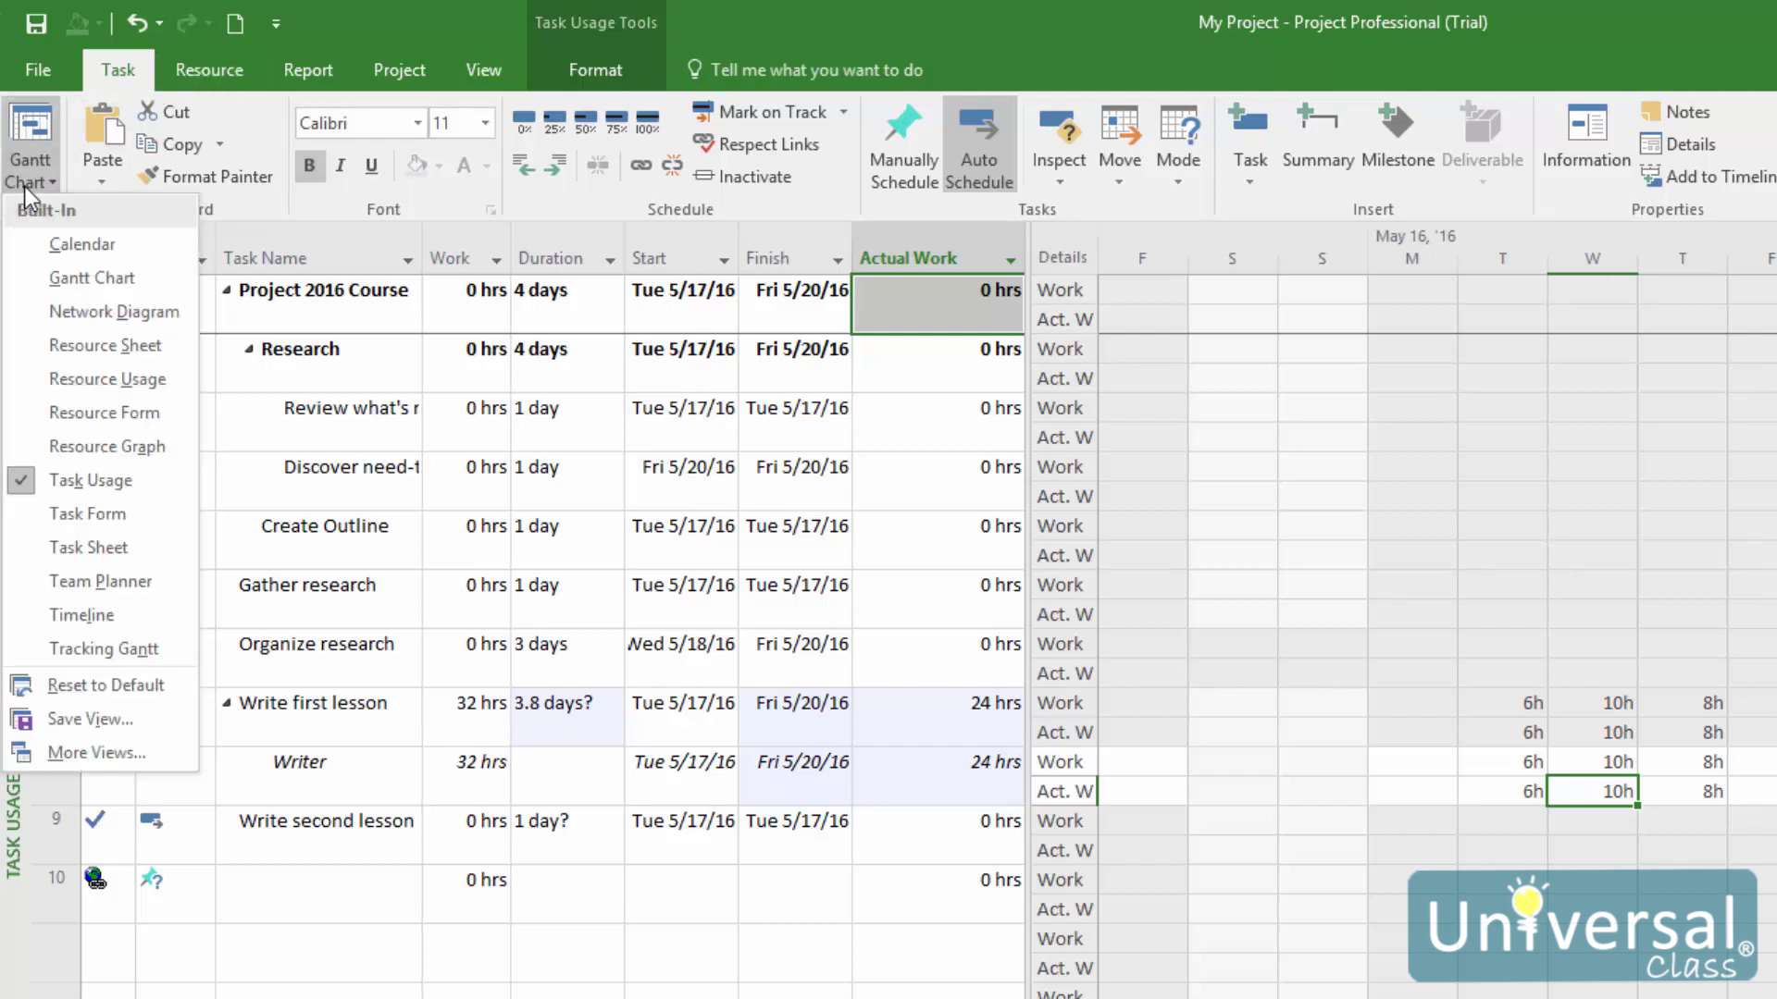
{"action": "left_click", "coordinate": [120, 377]}
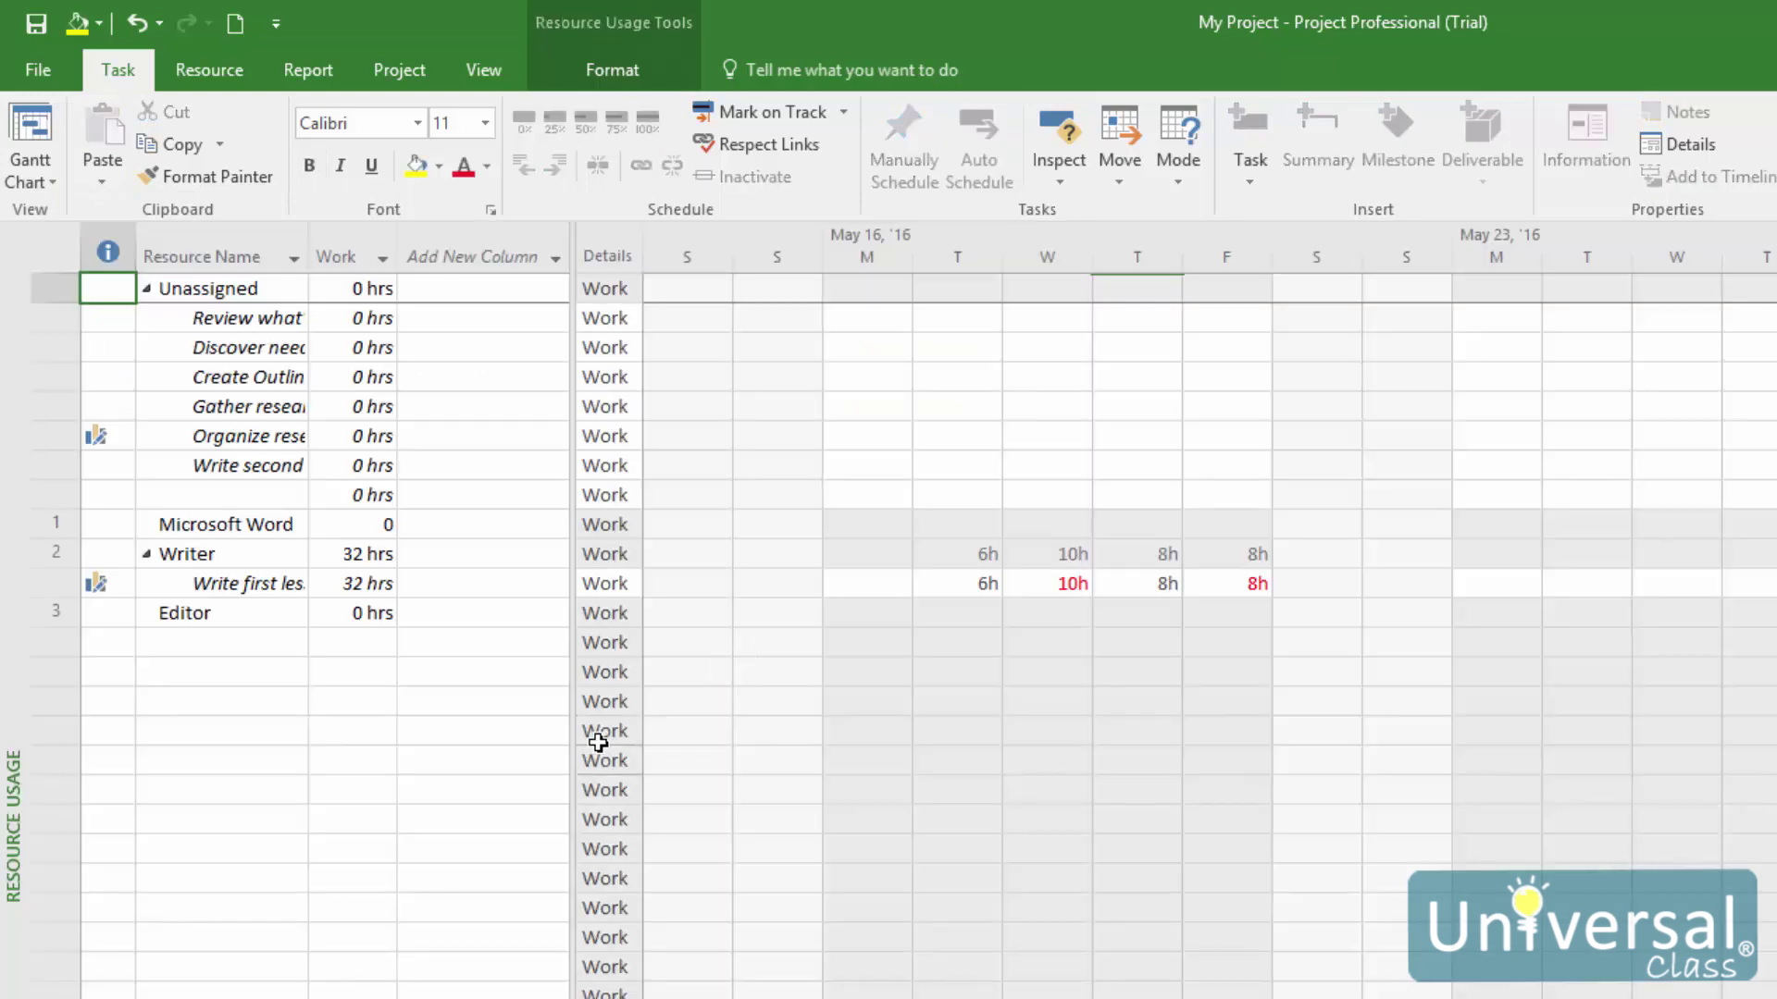
{"action": "left_click", "coordinate": [470, 257]}
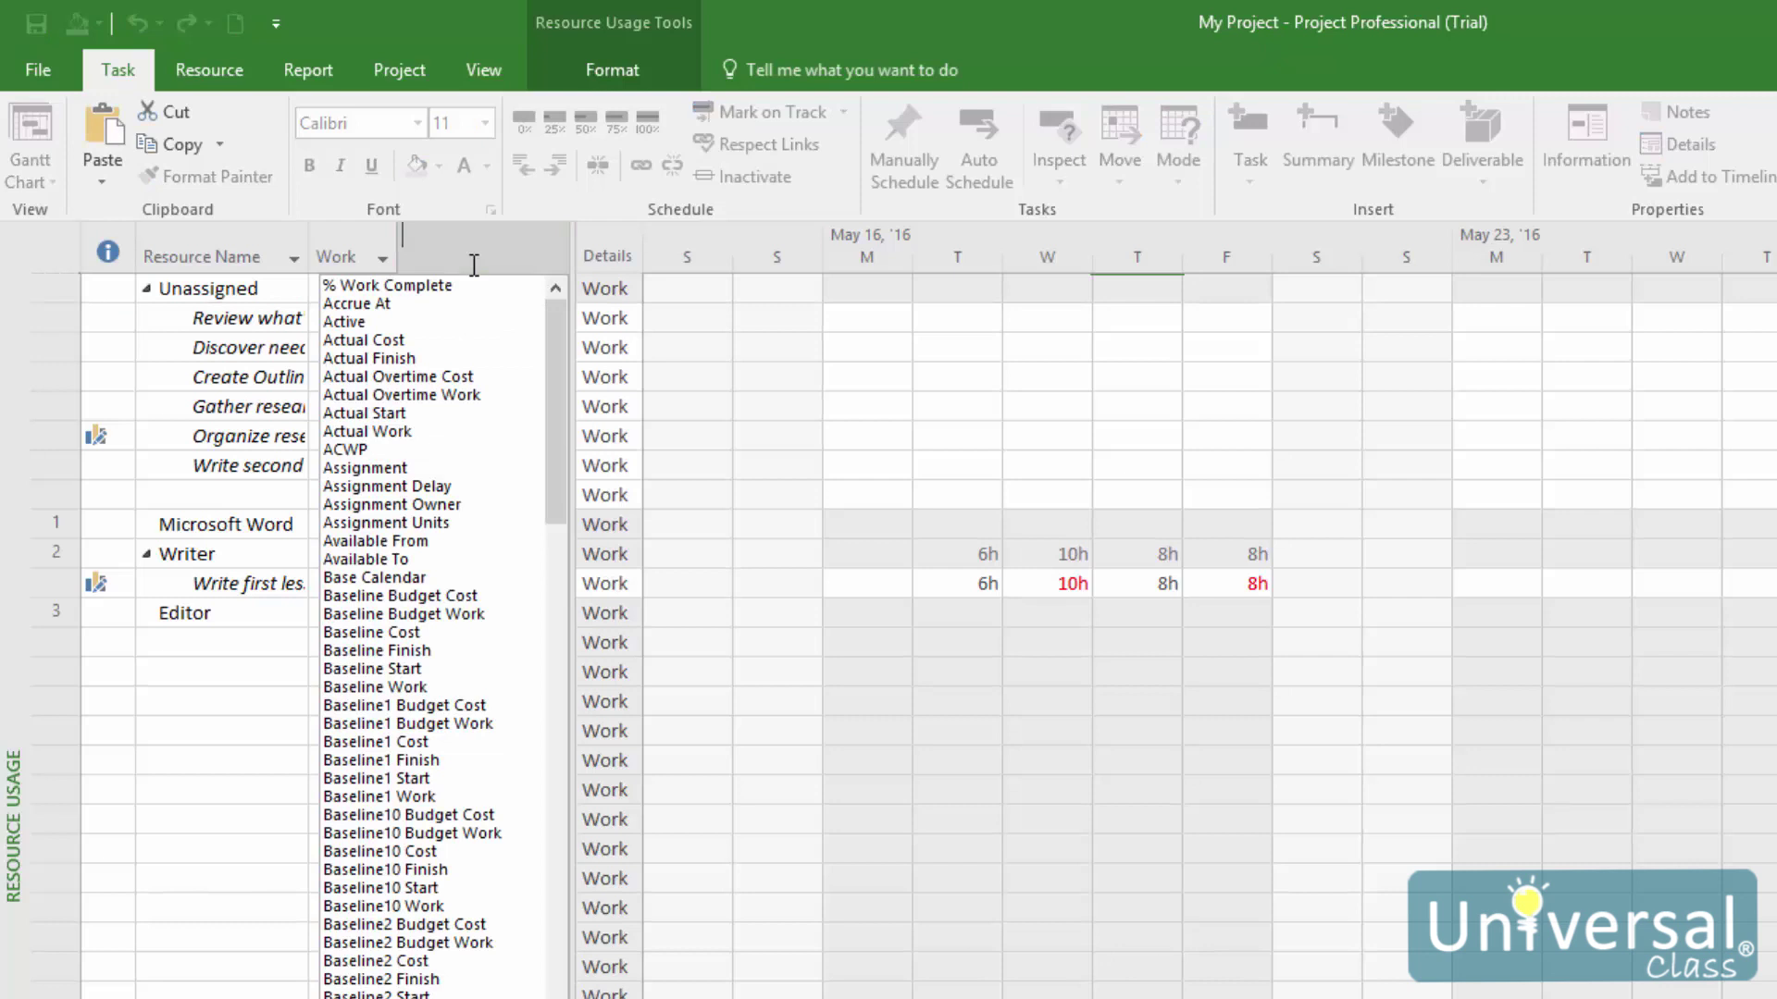
{"action": "left_click_drag", "start_coordinate": [543, 432], "coordinate": [555, 998]}
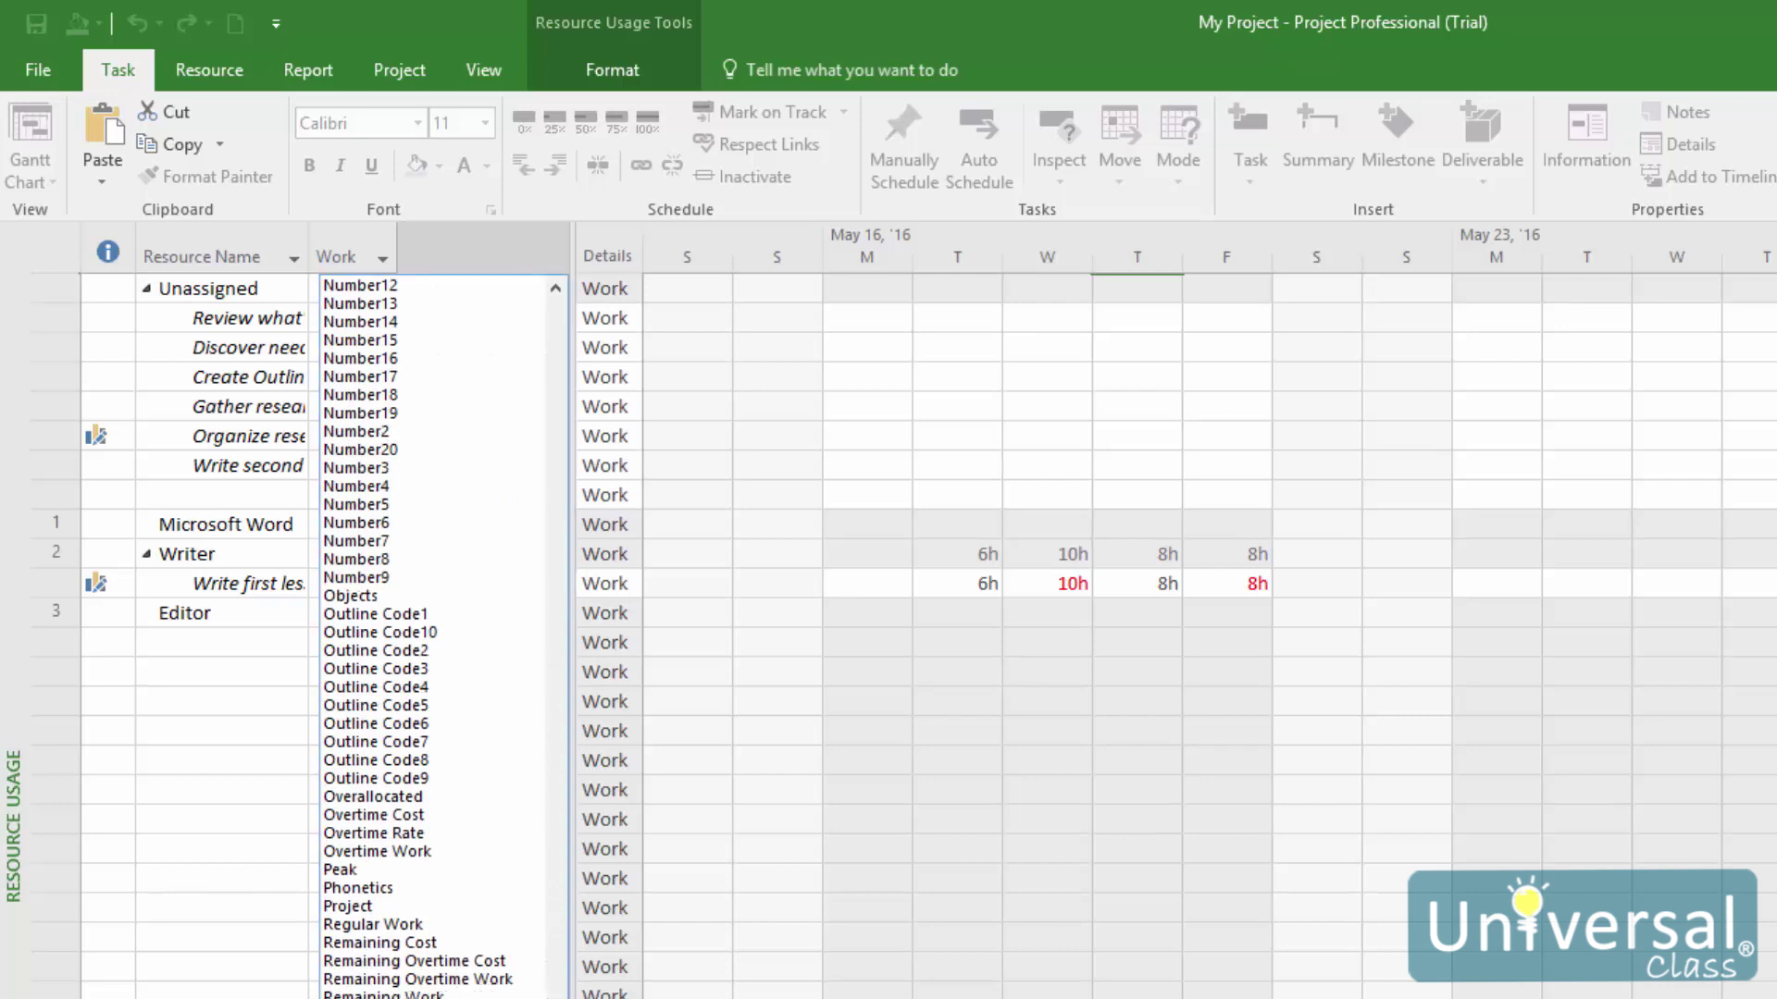
{"action": "left_click", "coordinate": [403, 852]}
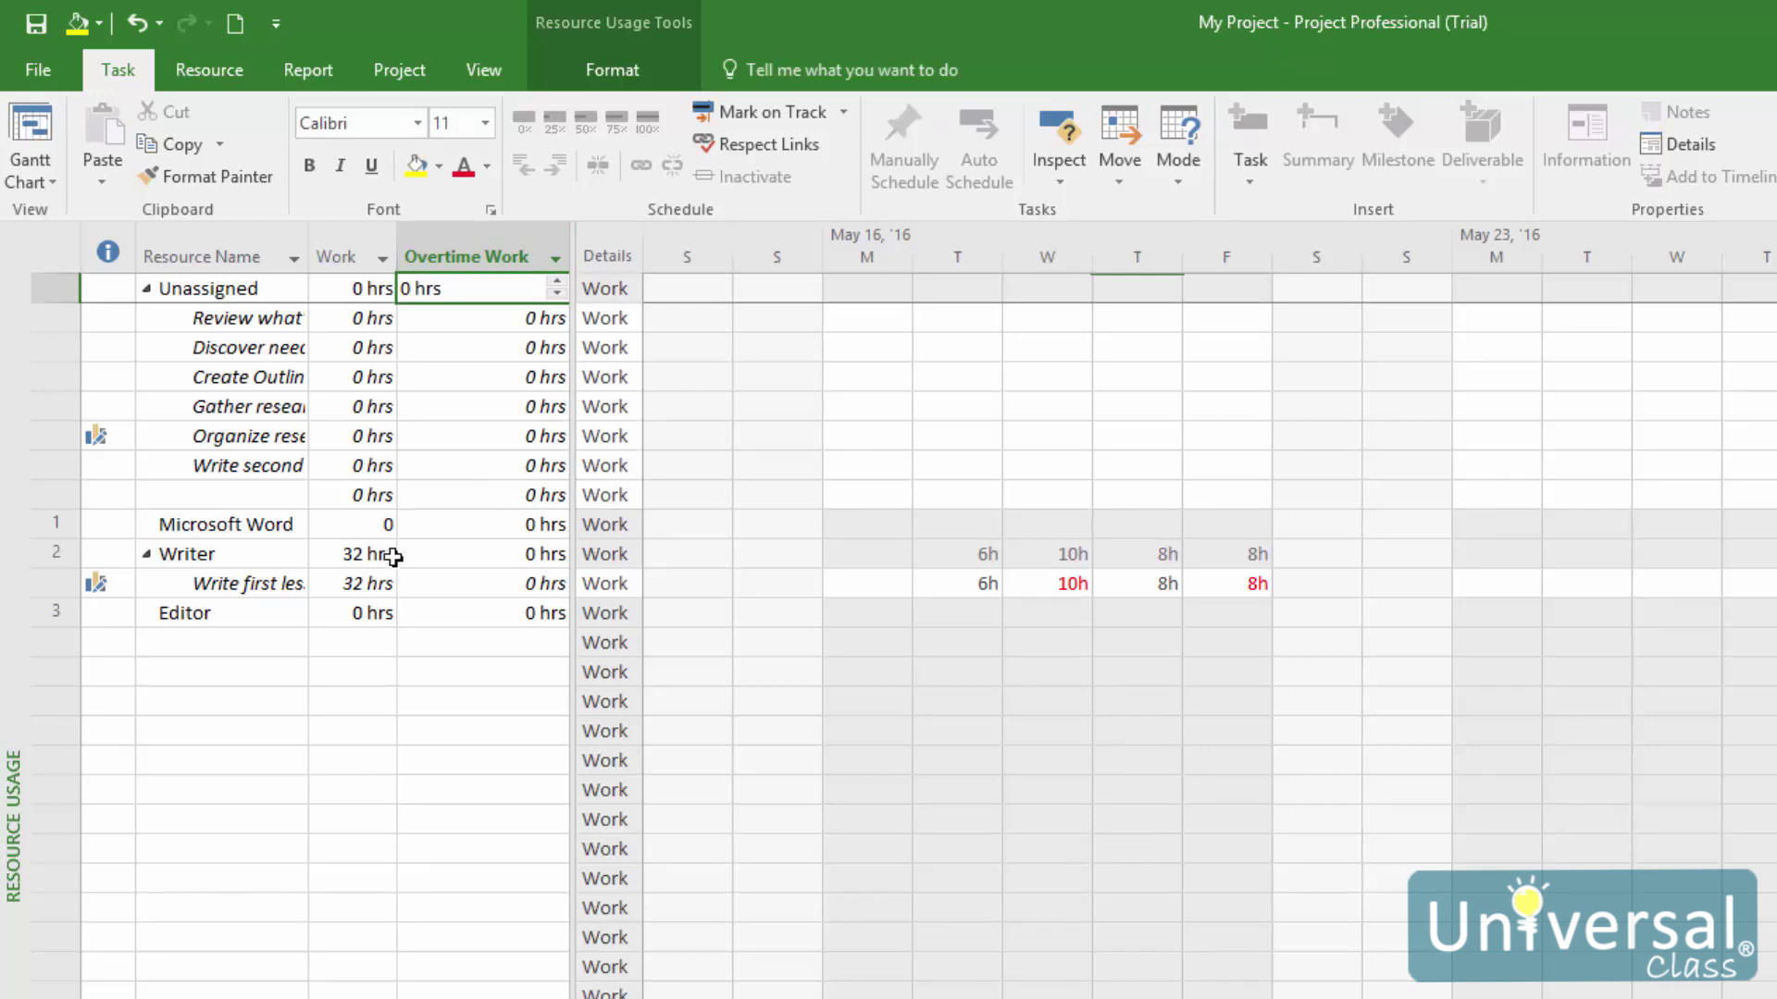
- Set the Writer's overtime work on Write first lesson to 2 hrs
{"action": "left_click", "coordinate": [473, 584]}
{"action": "double_click", "coordinate": [556, 577]}
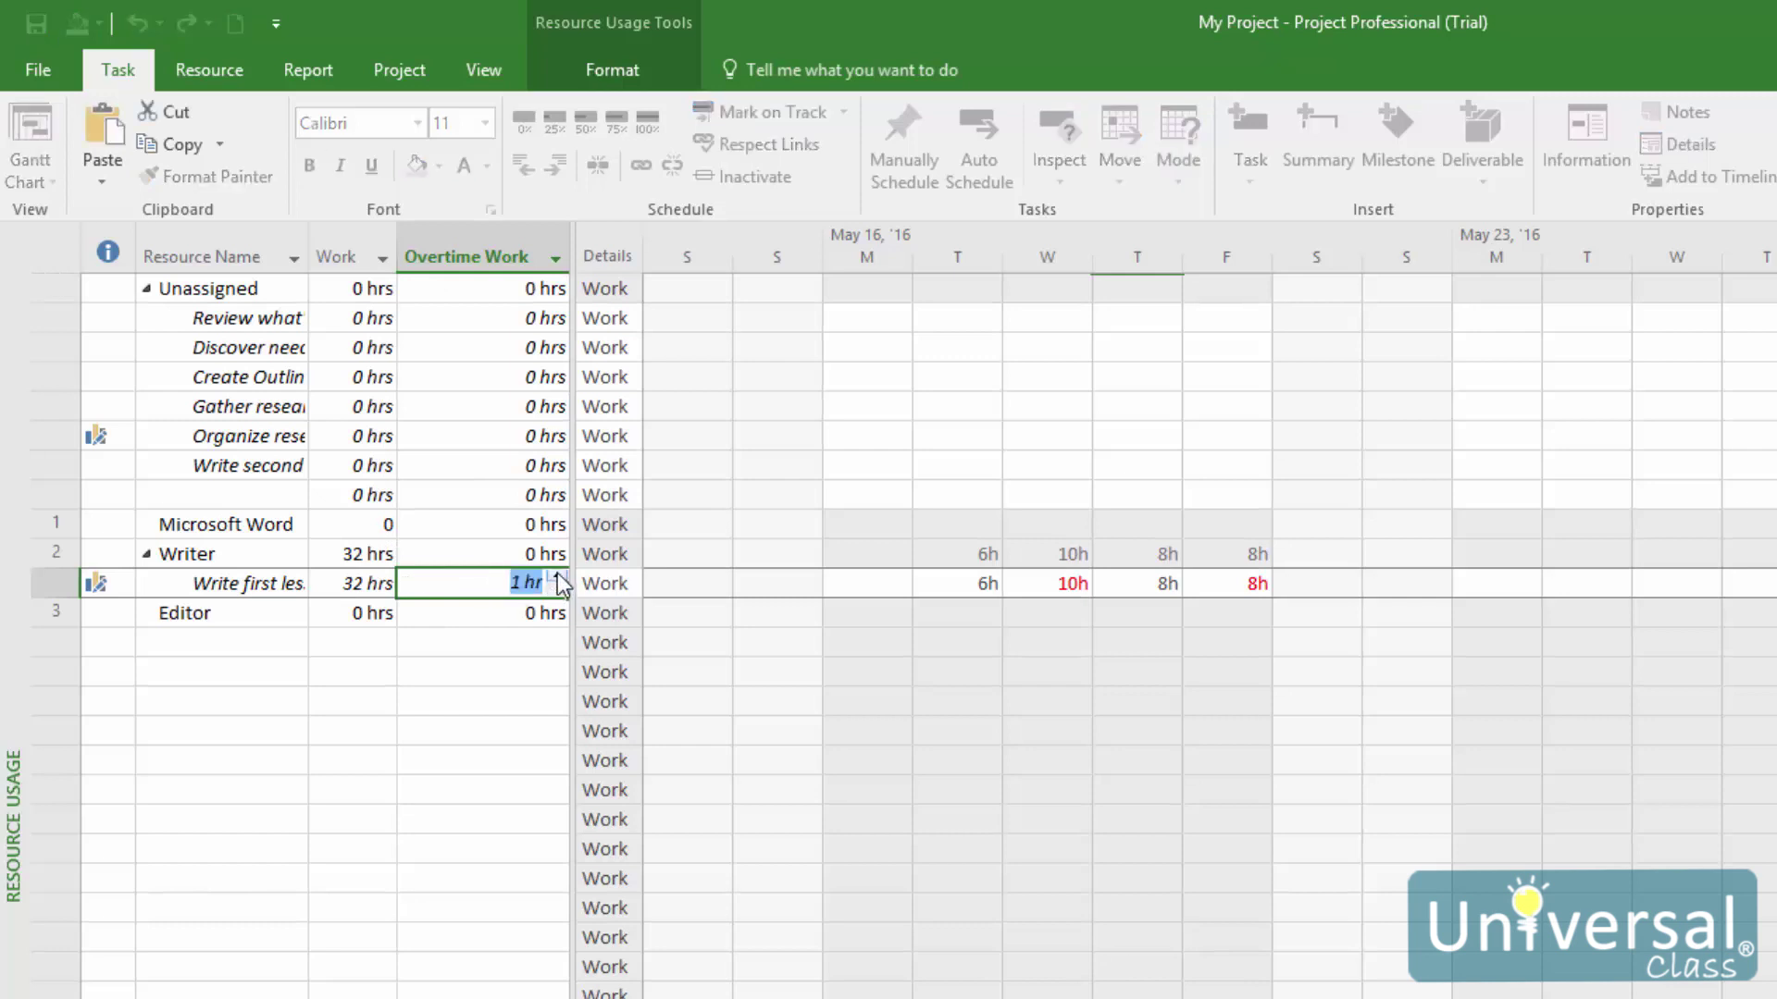
{"action": "left_click", "coordinate": [506, 613]}
{"action": "key", "text": "Up"}
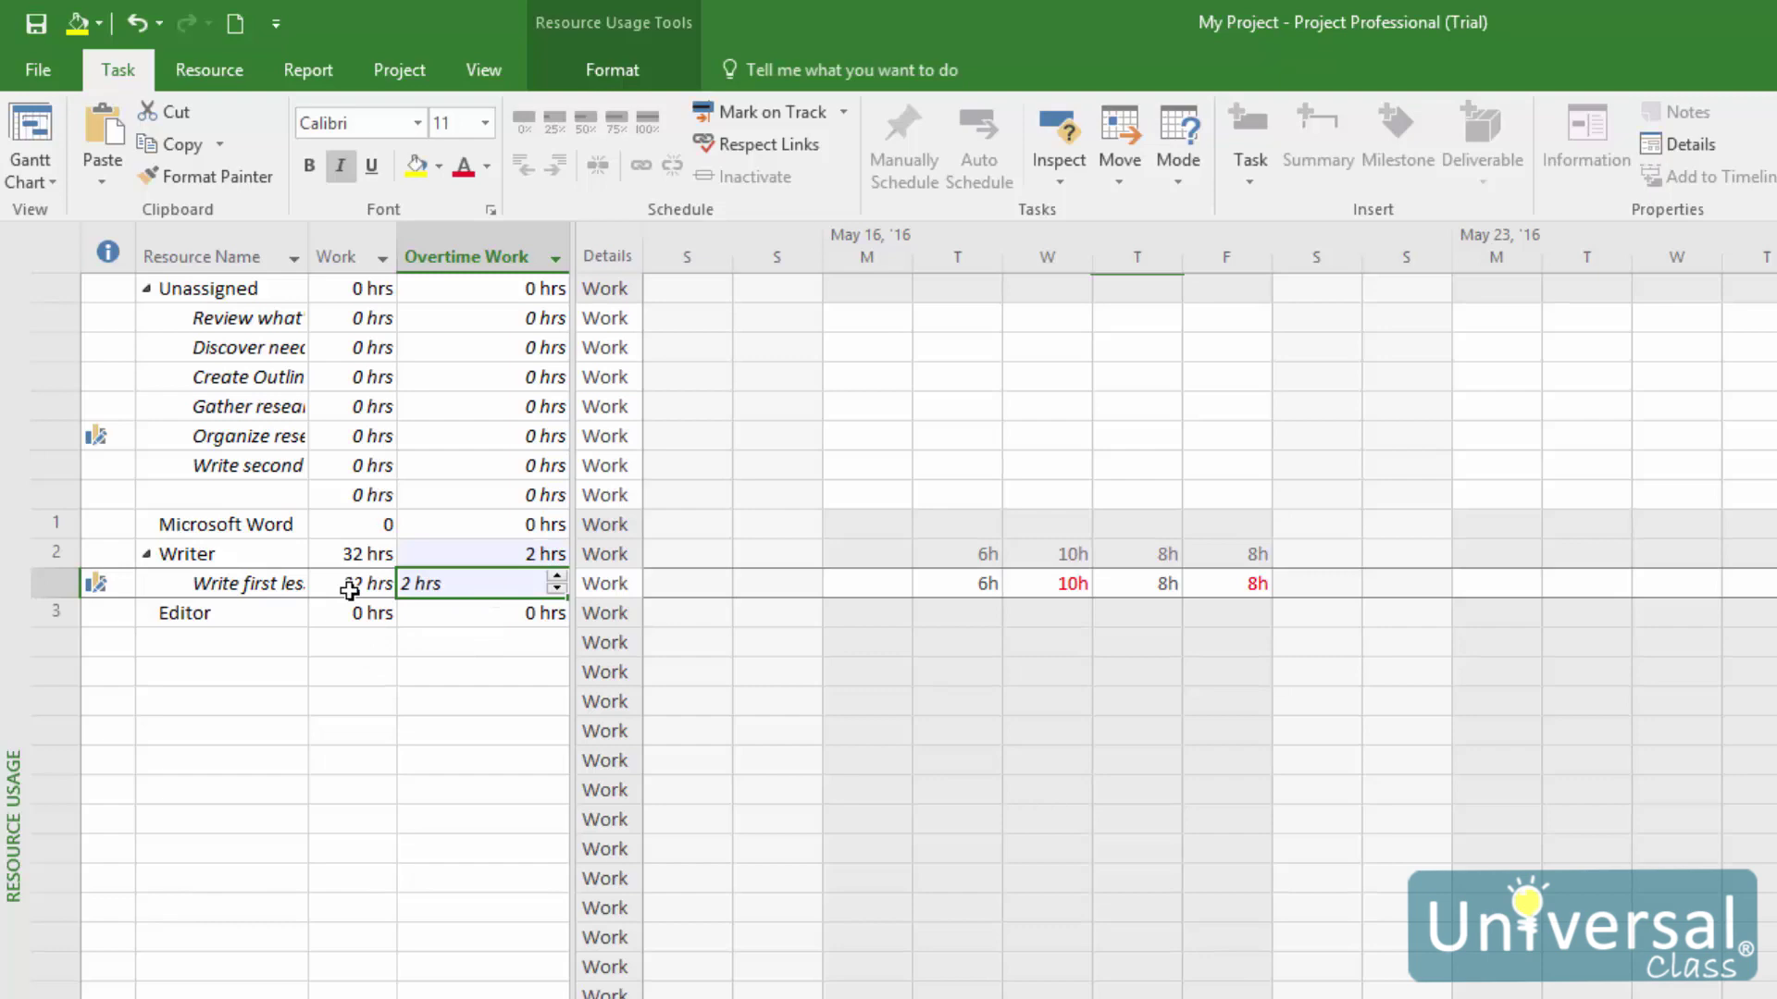
- Widen the Resource Name column and the table so names and Overtime Work show fully
{"action": "left_click_drag", "start_coordinate": [307, 256], "coordinate": [384, 256]}
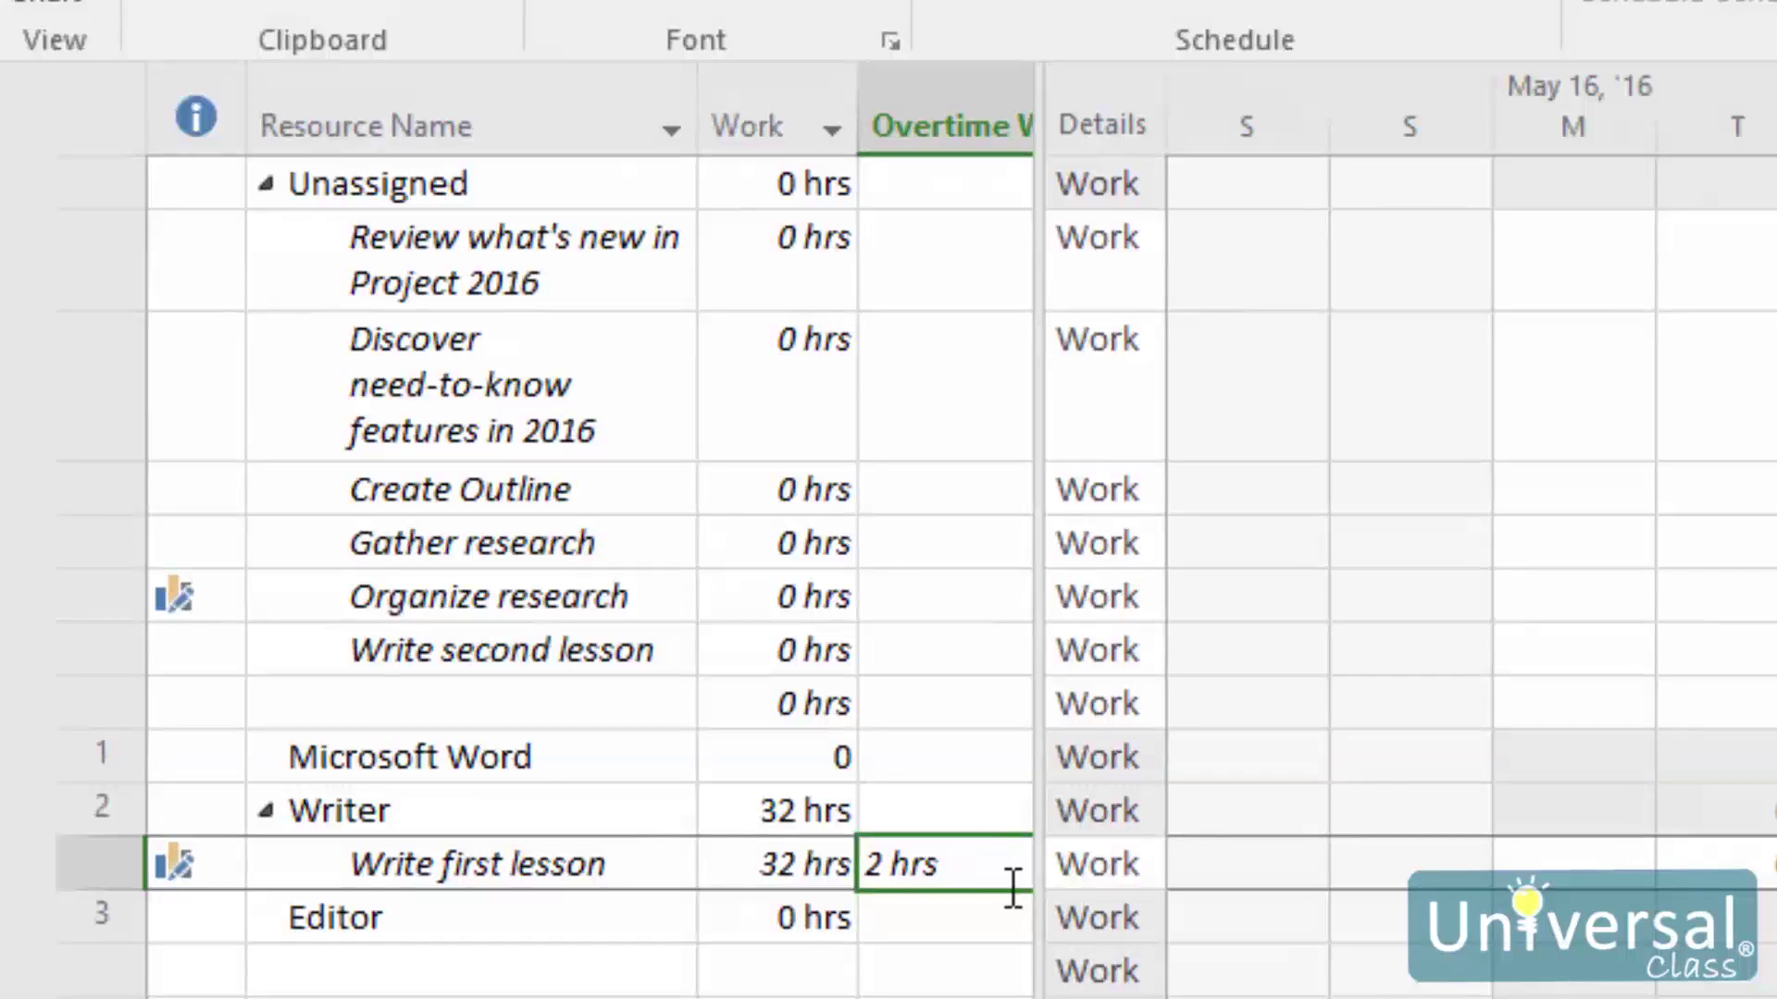
{"action": "left_click_drag", "start_coordinate": [818, 716], "coordinate": [907, 724]}
{"action": "left_click_drag", "start_coordinate": [1149, 807], "coordinate": [1244, 809]}
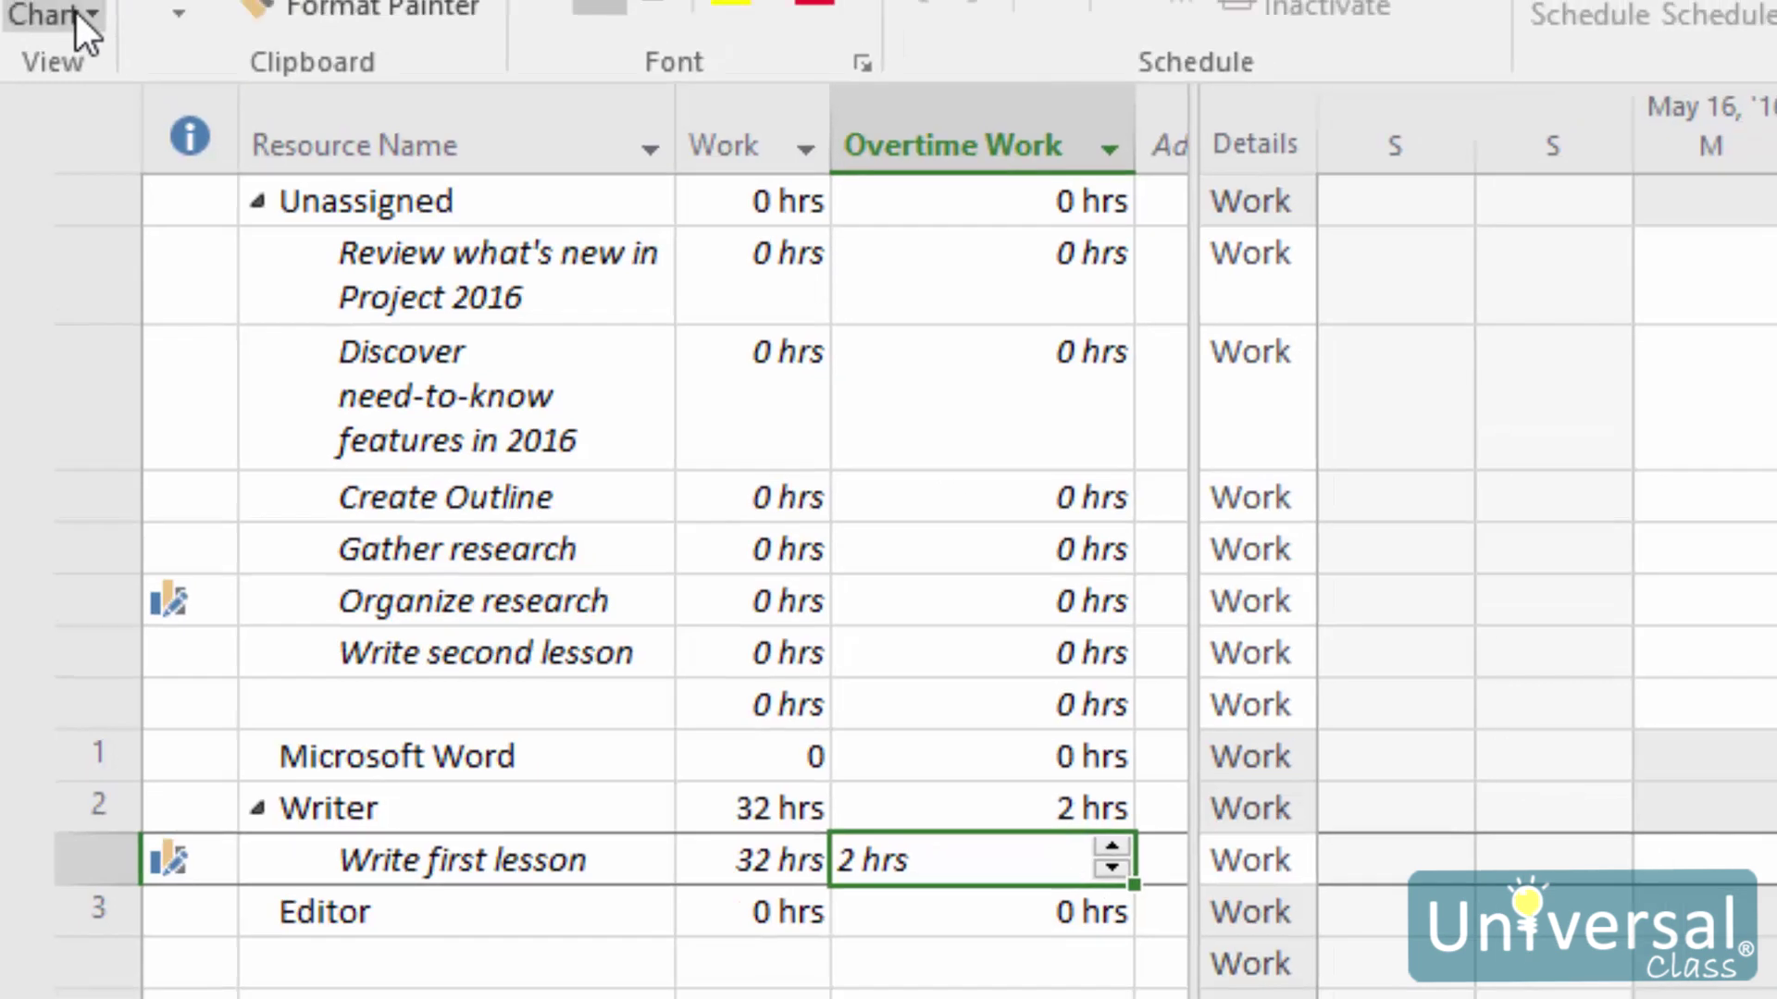
- Return to the Gantt Chart view and apply the Tracking table
{"action": "left_click", "coordinate": [63, 127]}
{"action": "left_click", "coordinate": [135, 272]}
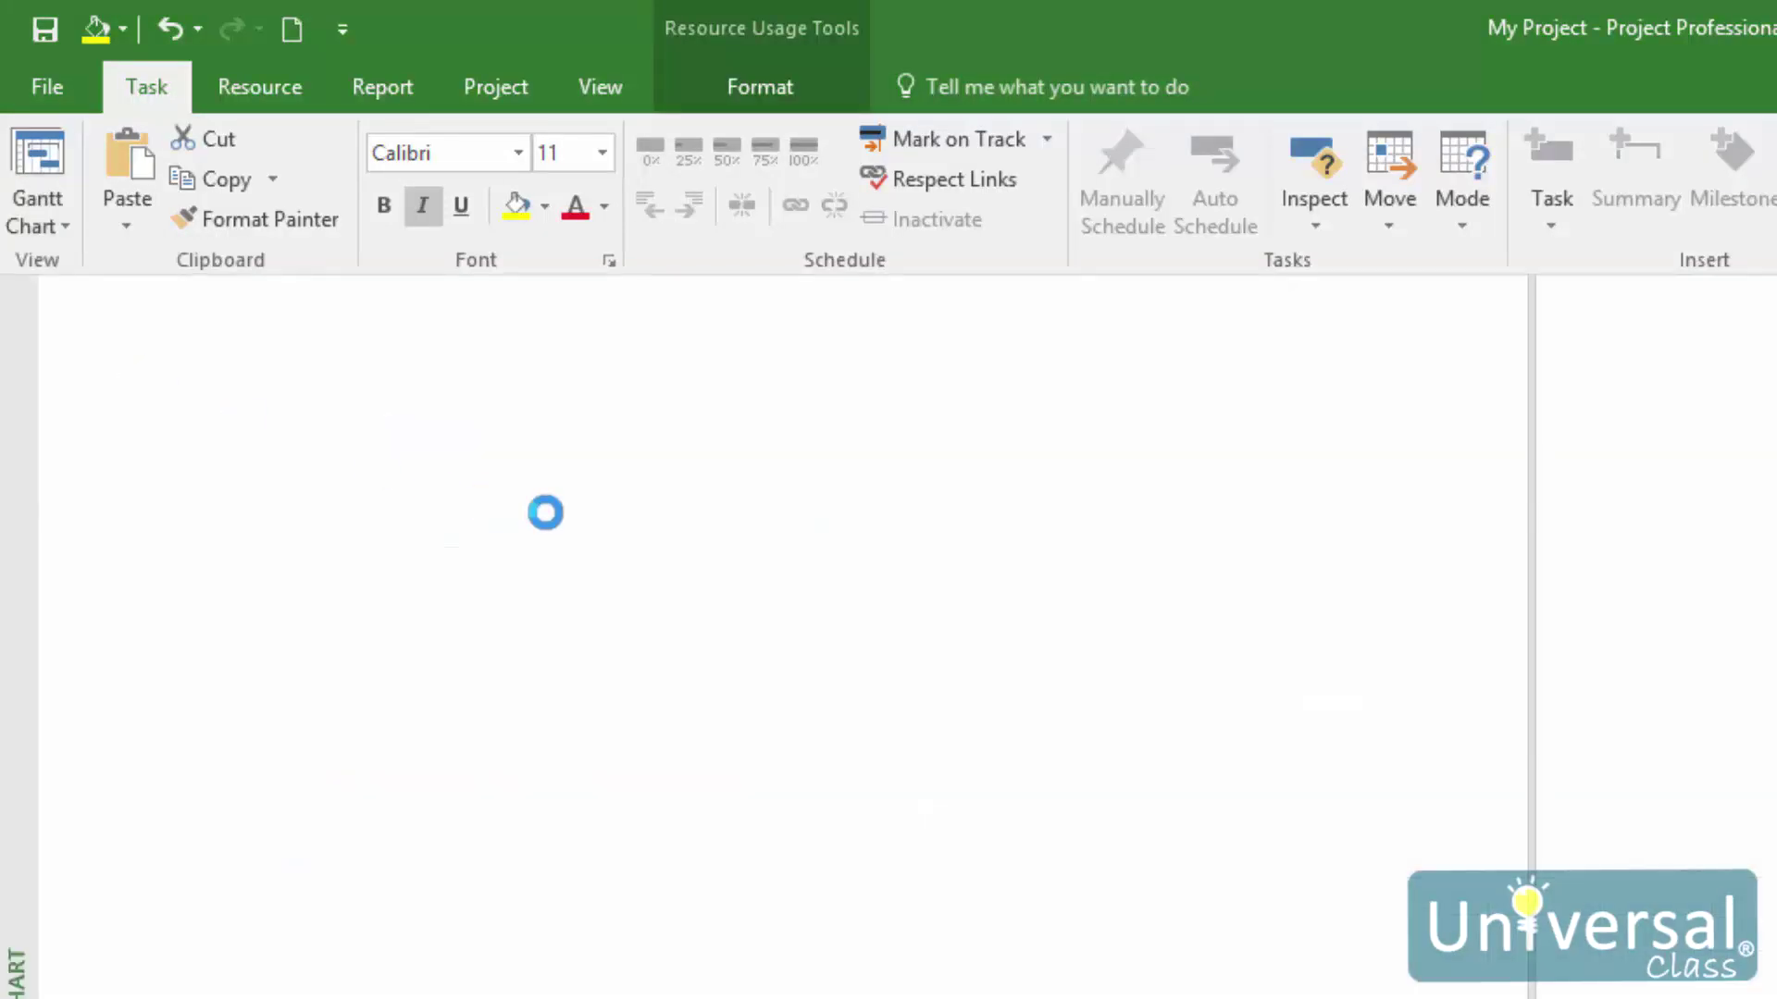
{"action": "left_click", "coordinate": [608, 89]}
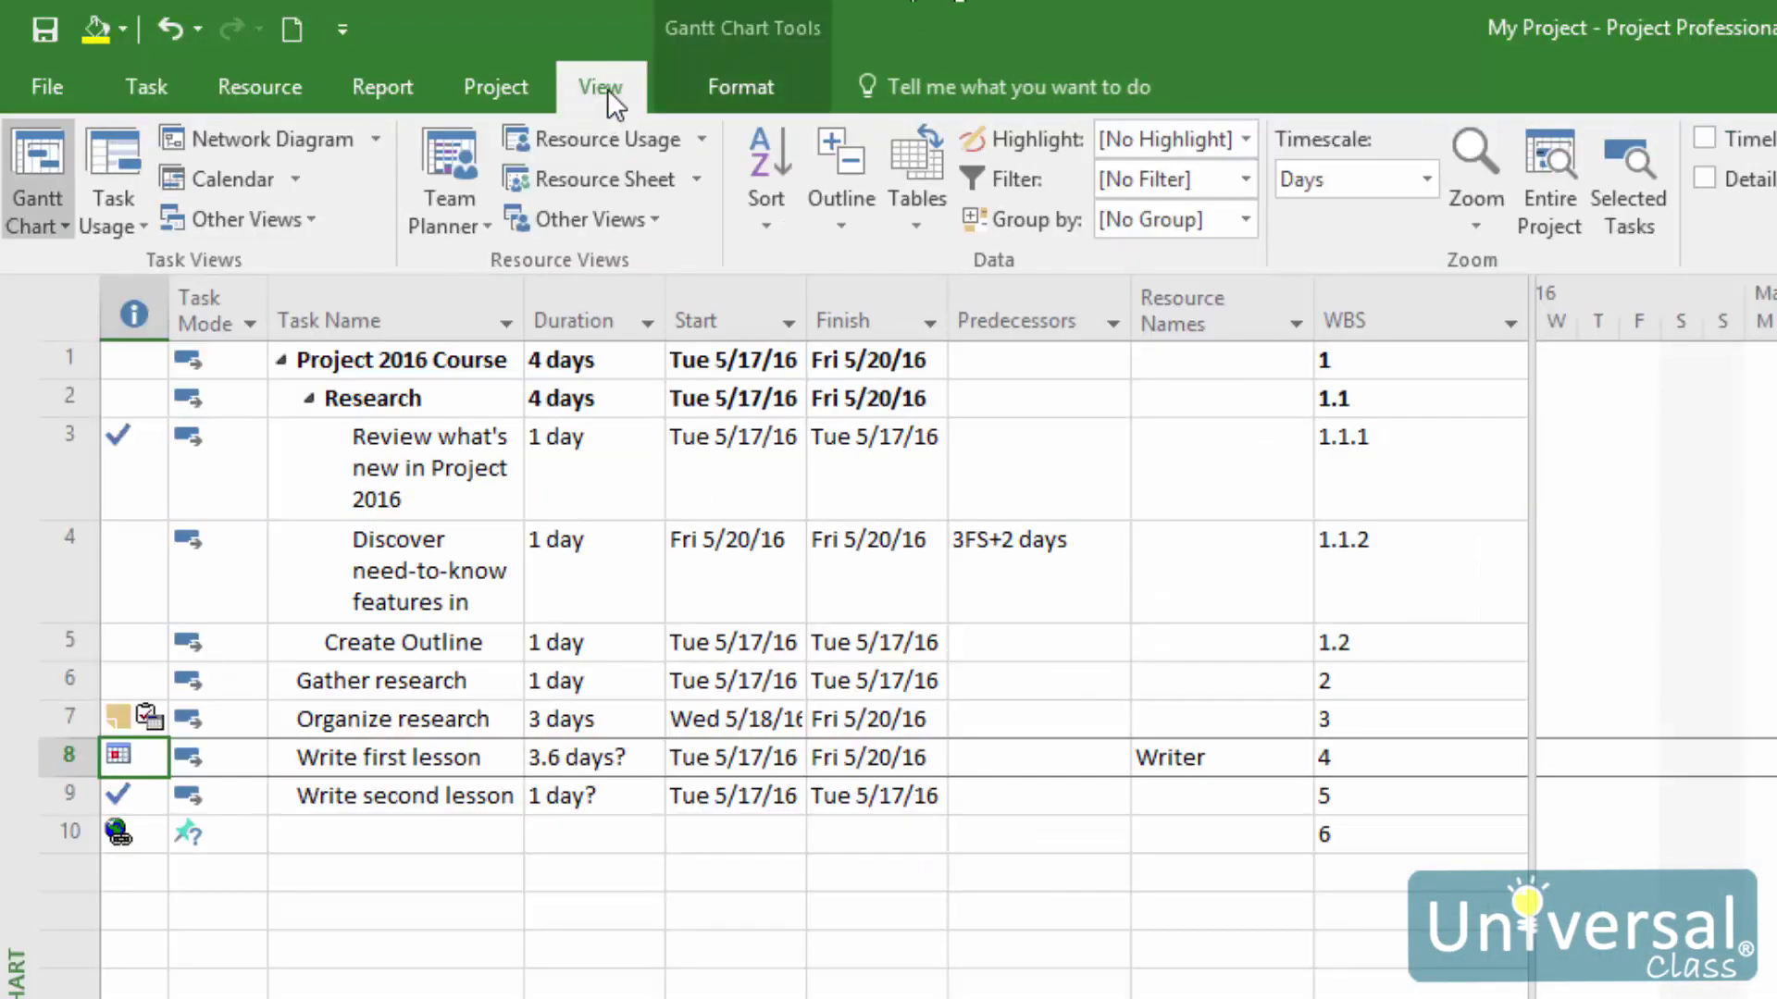
{"action": "left_click", "coordinate": [913, 229]}
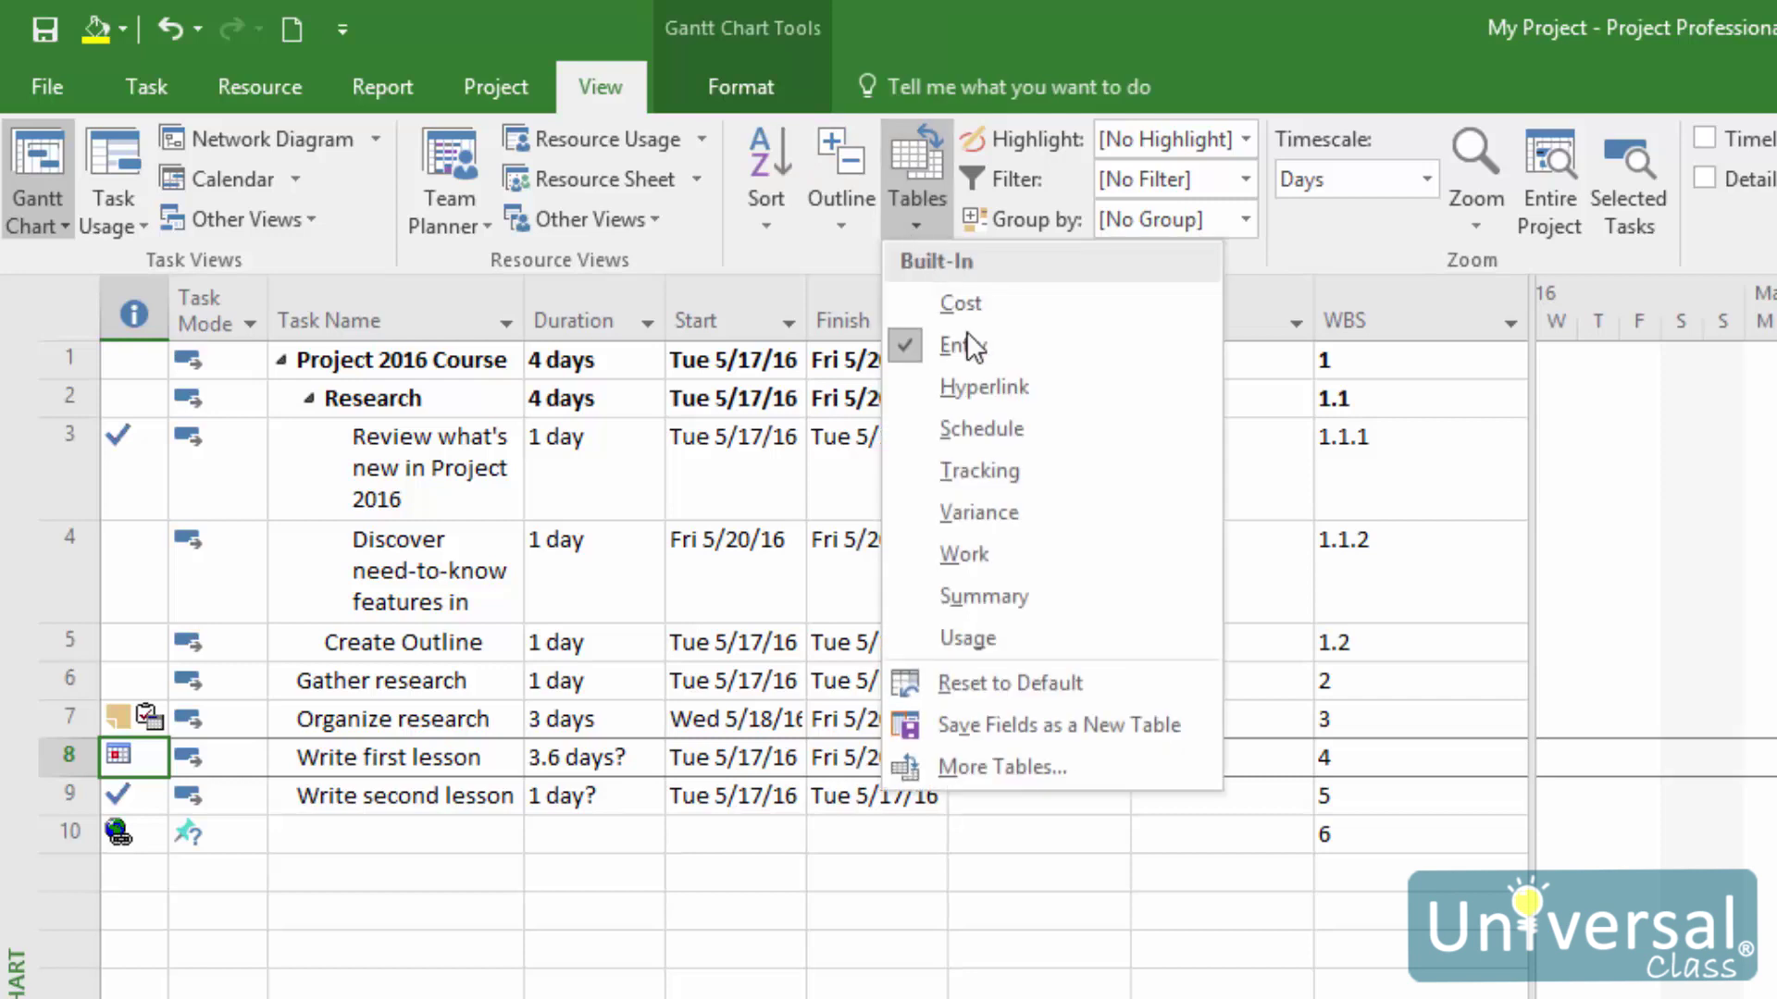
{"action": "left_click", "coordinate": [994, 476]}
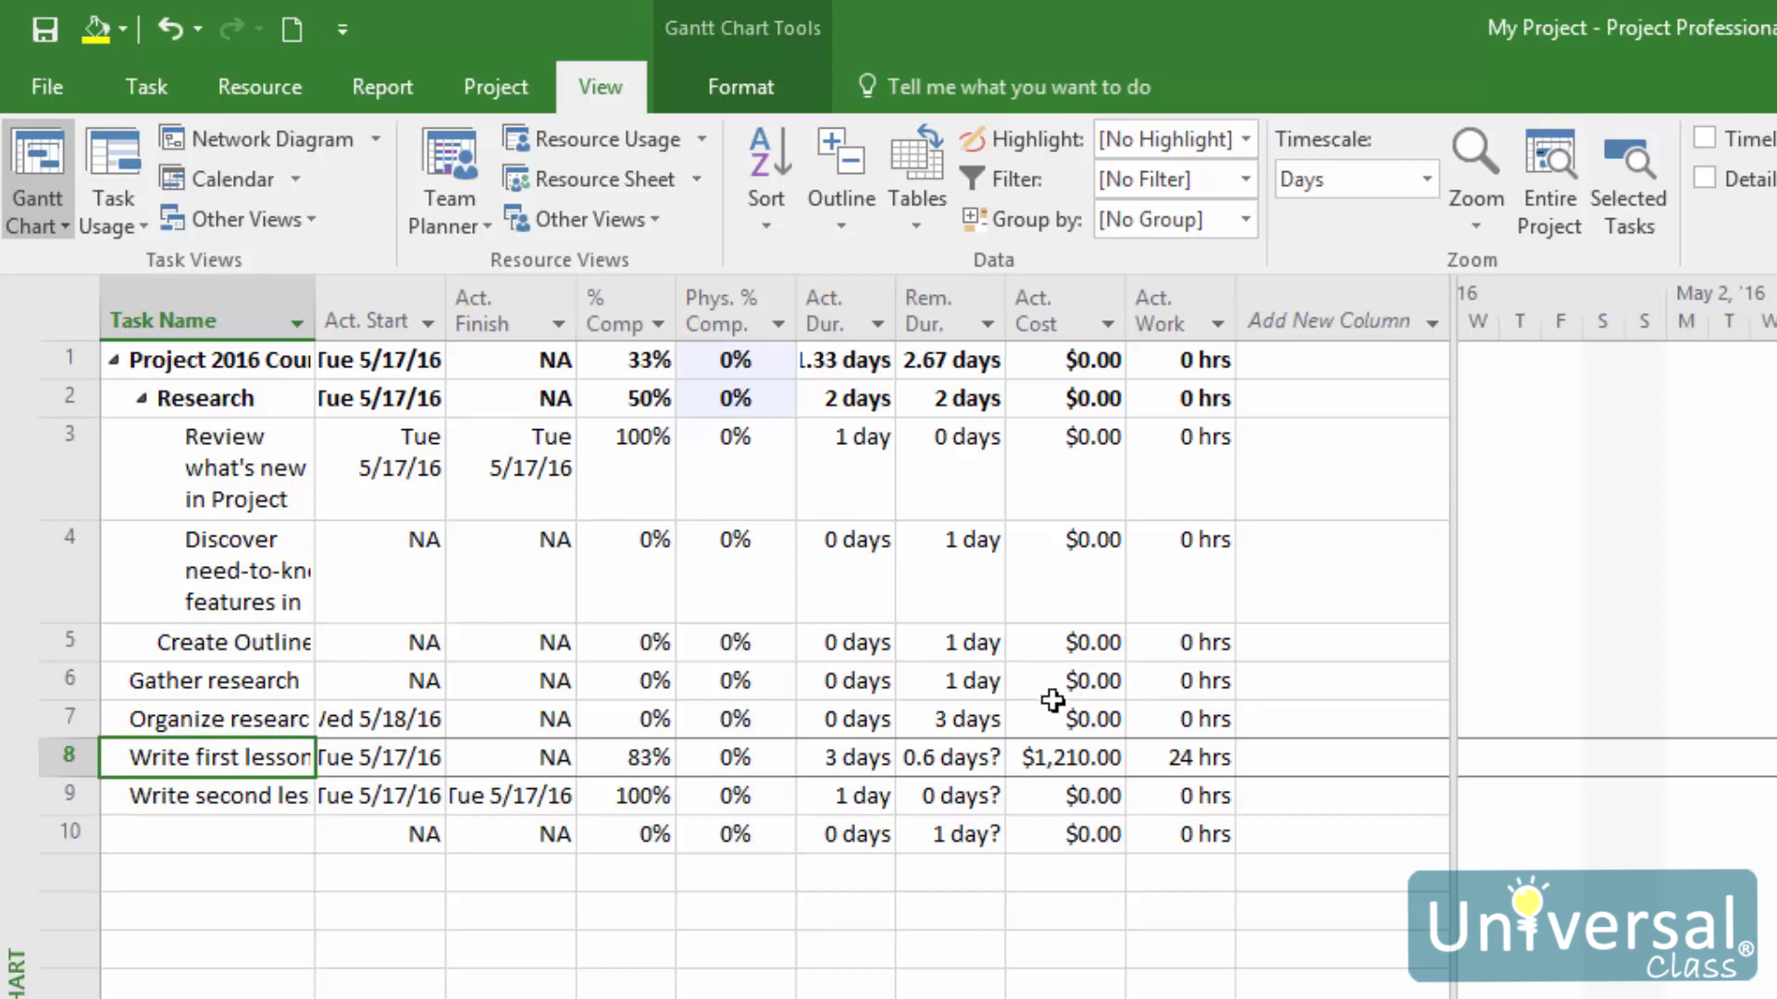
- Enter an actual duration of 5 days for Organize research
{"action": "left_click", "coordinate": [823, 721]}
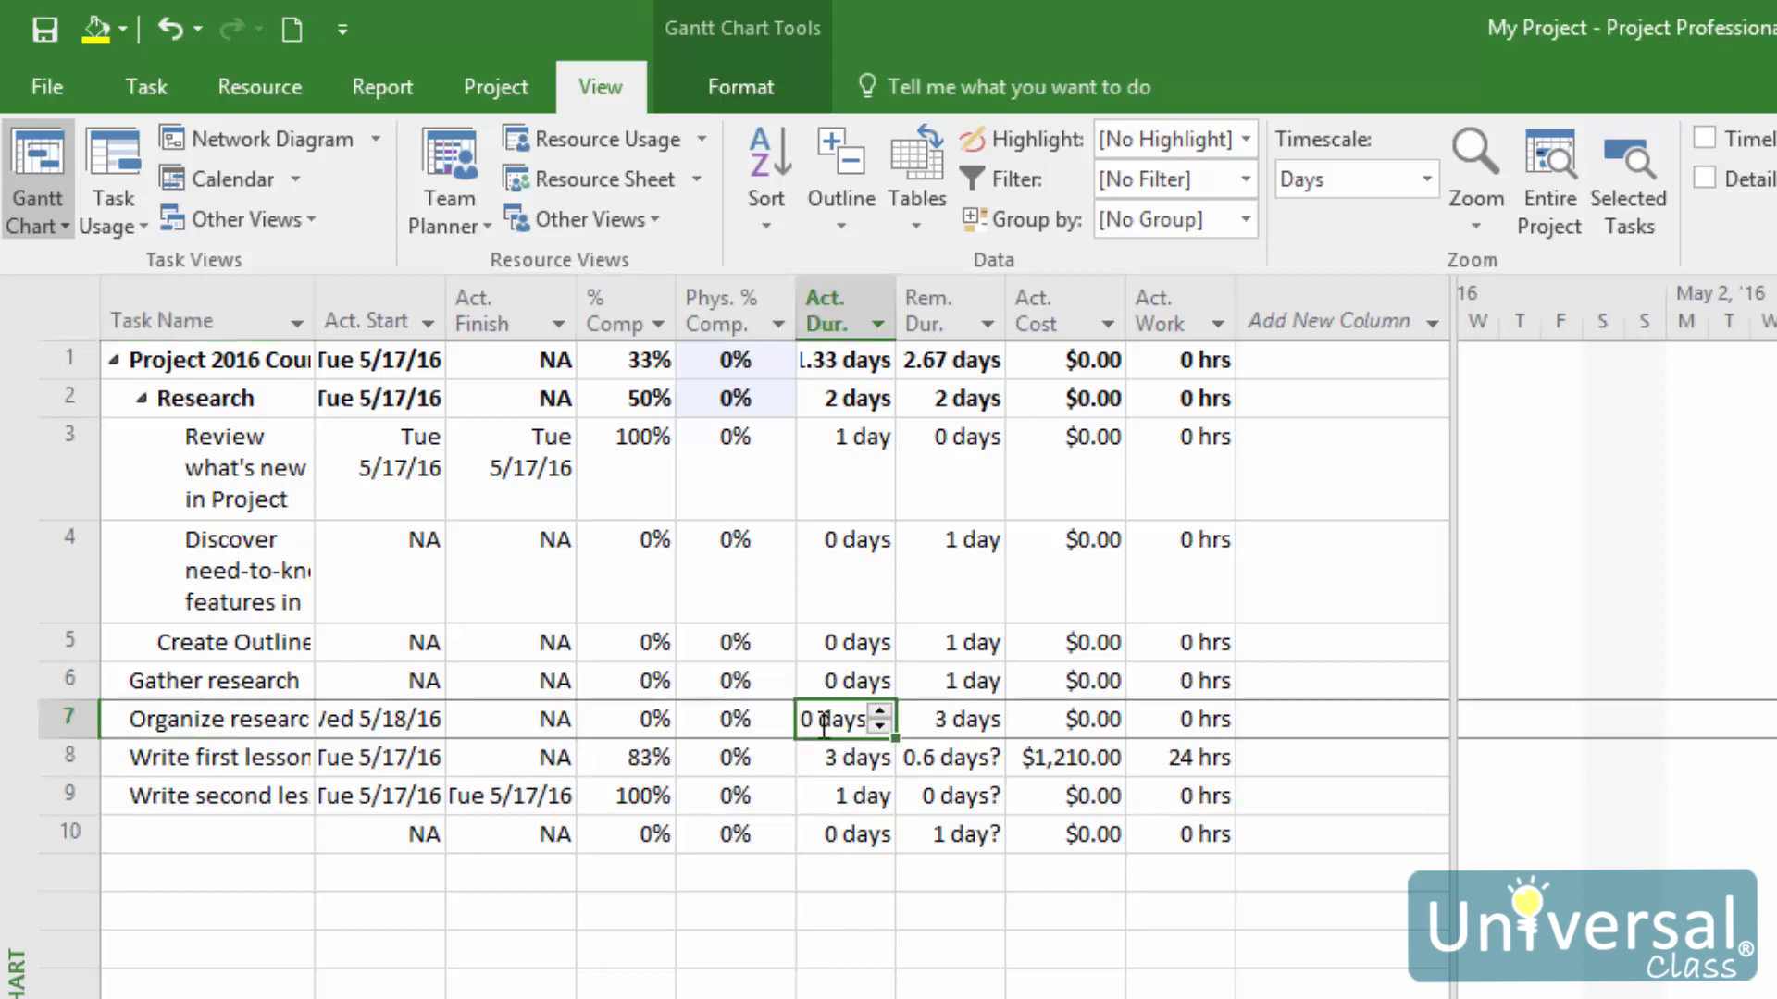
{"action": "type", "text": "5"}
{"action": "key", "text": "Return"}
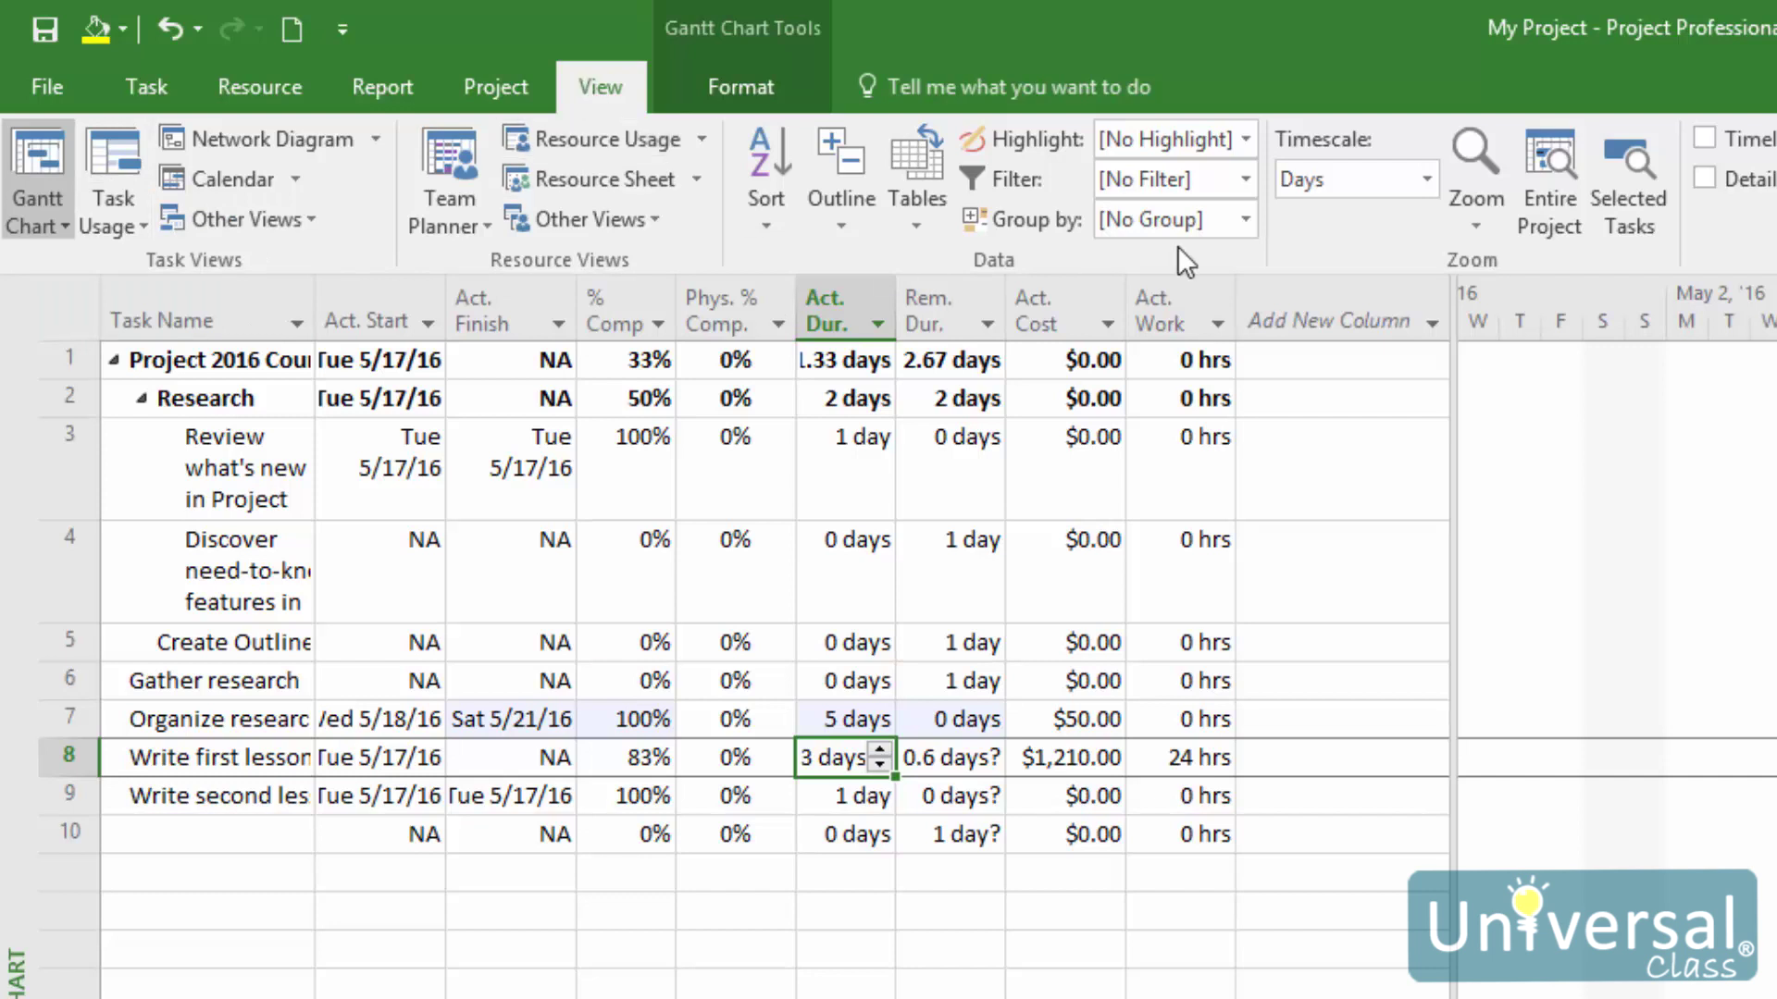
- Apply the Cost table and enter a 100 fixed cost for Gather research
{"action": "left_click", "coordinate": [921, 215]}
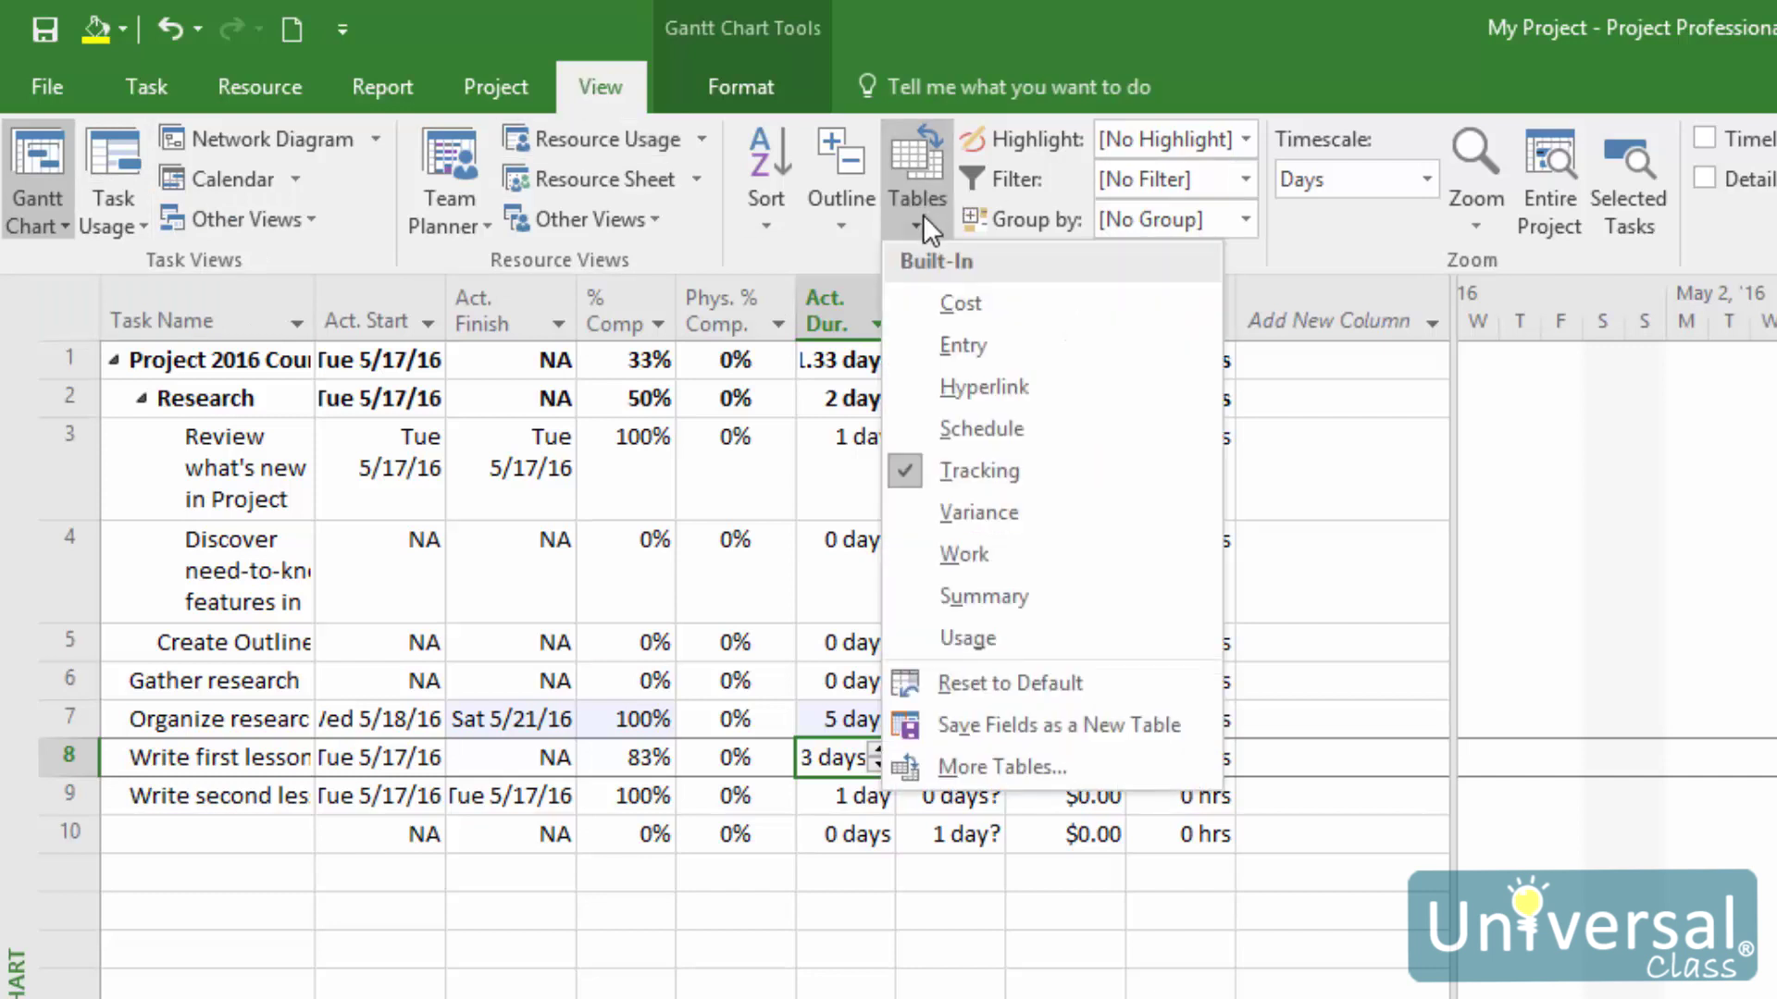
{"action": "left_click", "coordinate": [961, 304]}
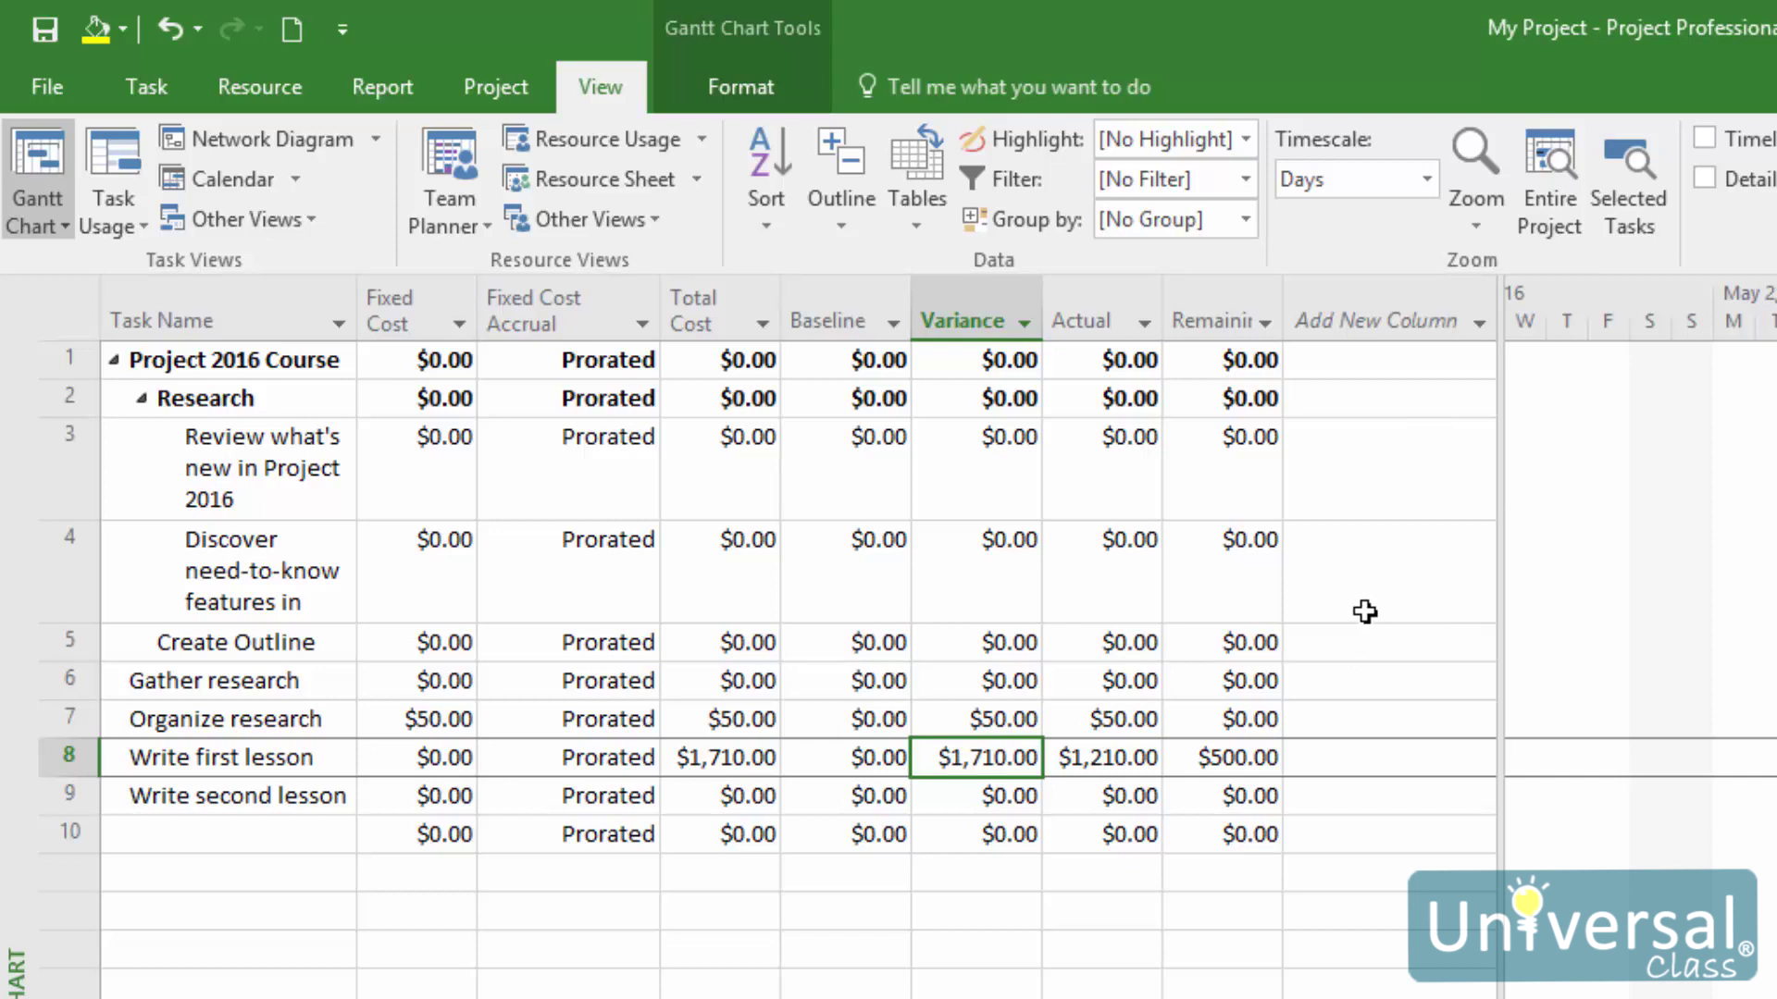
{"action": "left_click", "coordinate": [731, 681]}
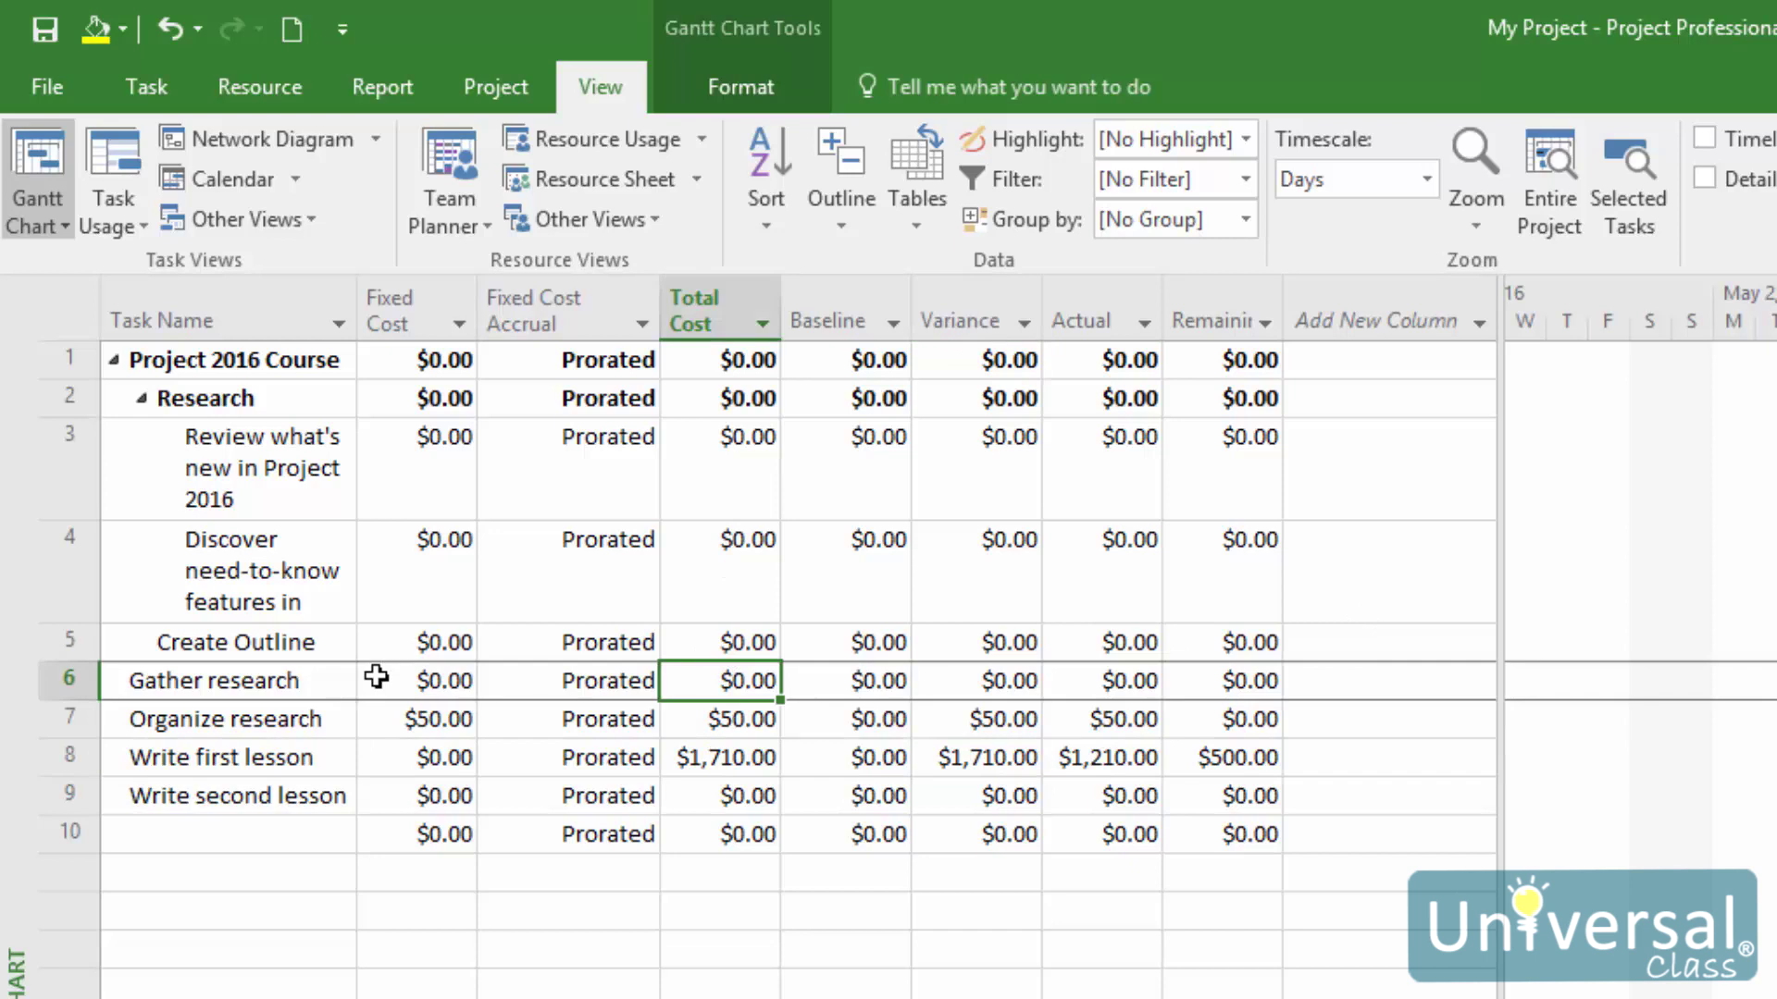
{"action": "left_click", "coordinate": [371, 676]}
{"action": "type", "text": "100"}
{"action": "key", "text": "Return"}
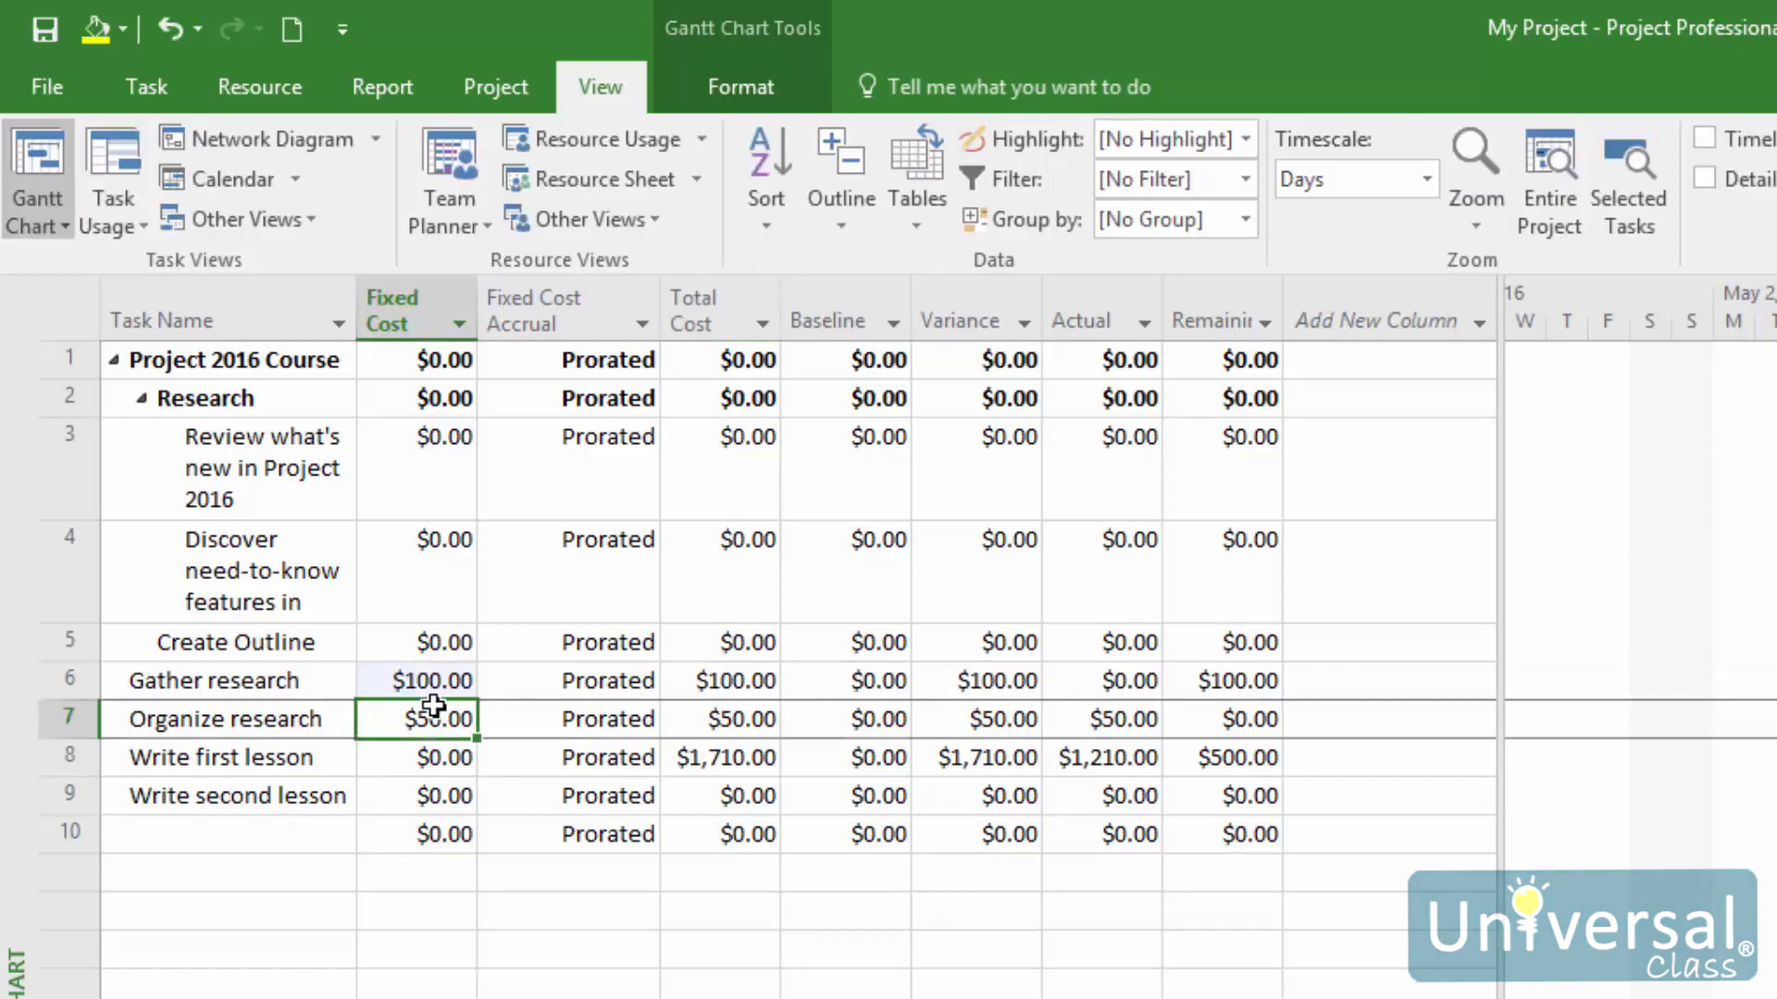